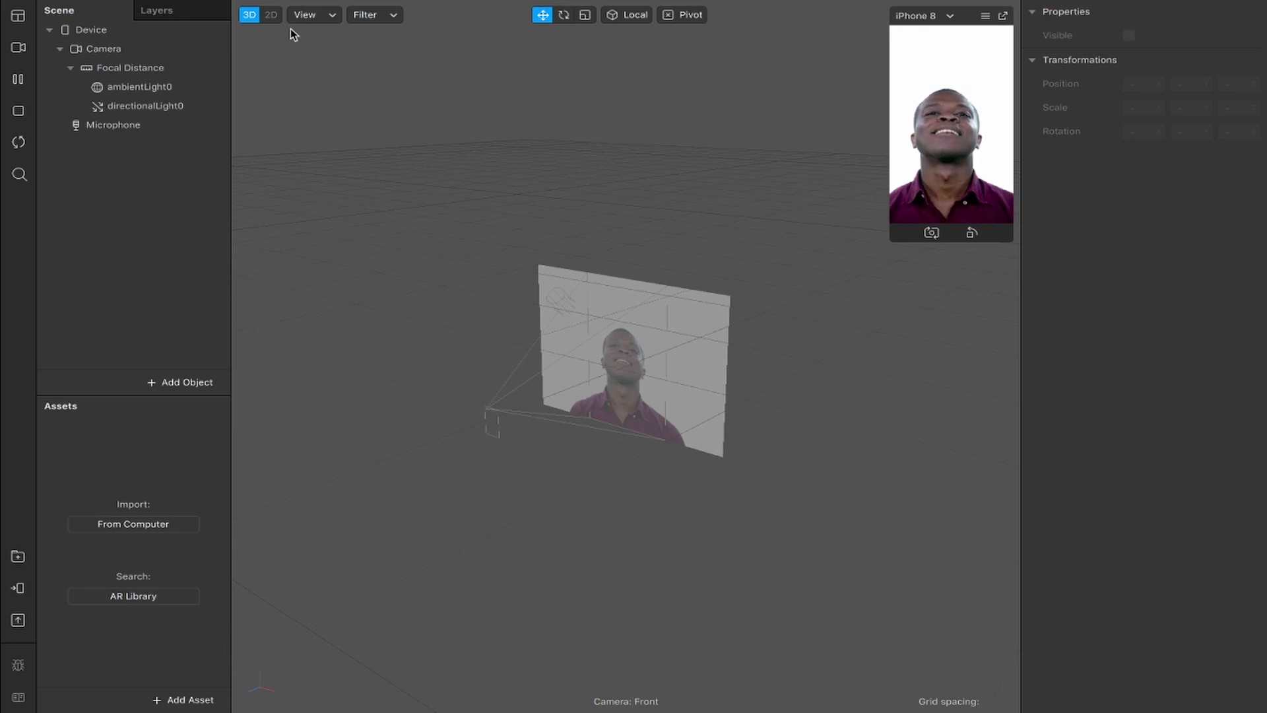
- Switch the viewport to 2D, show the Patch Editor, and enlarge it and the phone preview
left_click(270, 15)
left_click(245, 8)
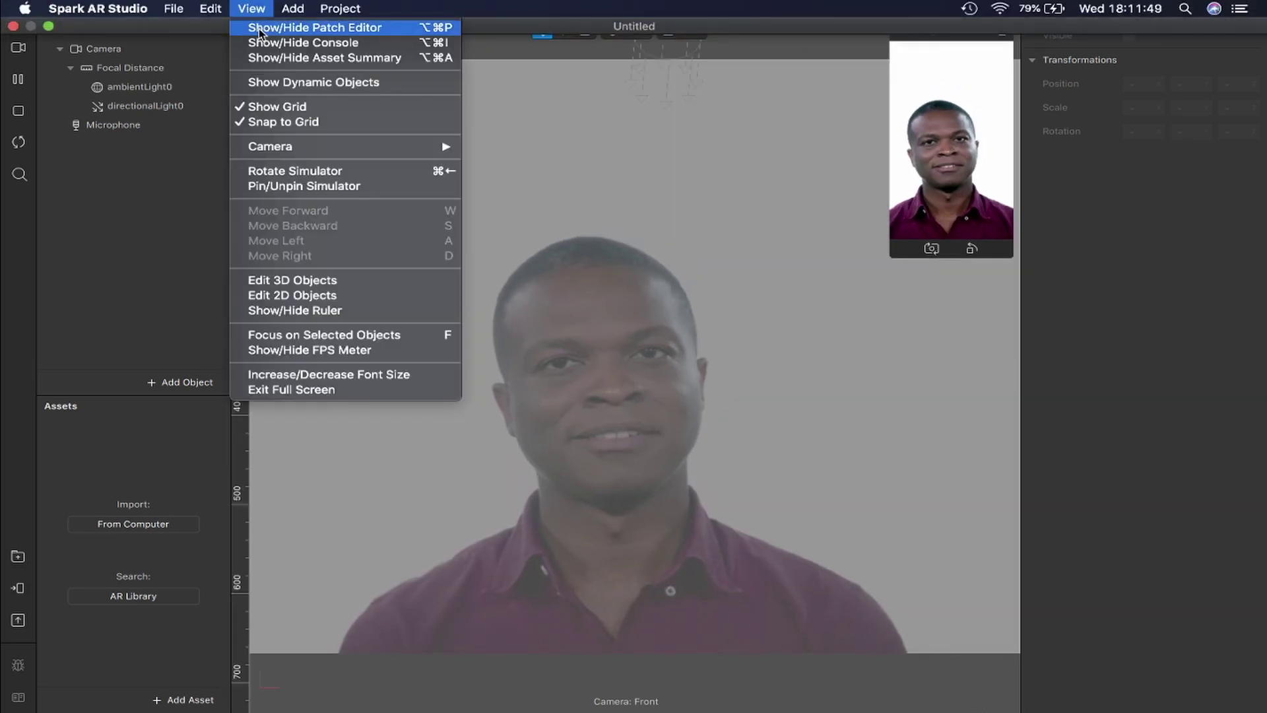
left_click(267, 26)
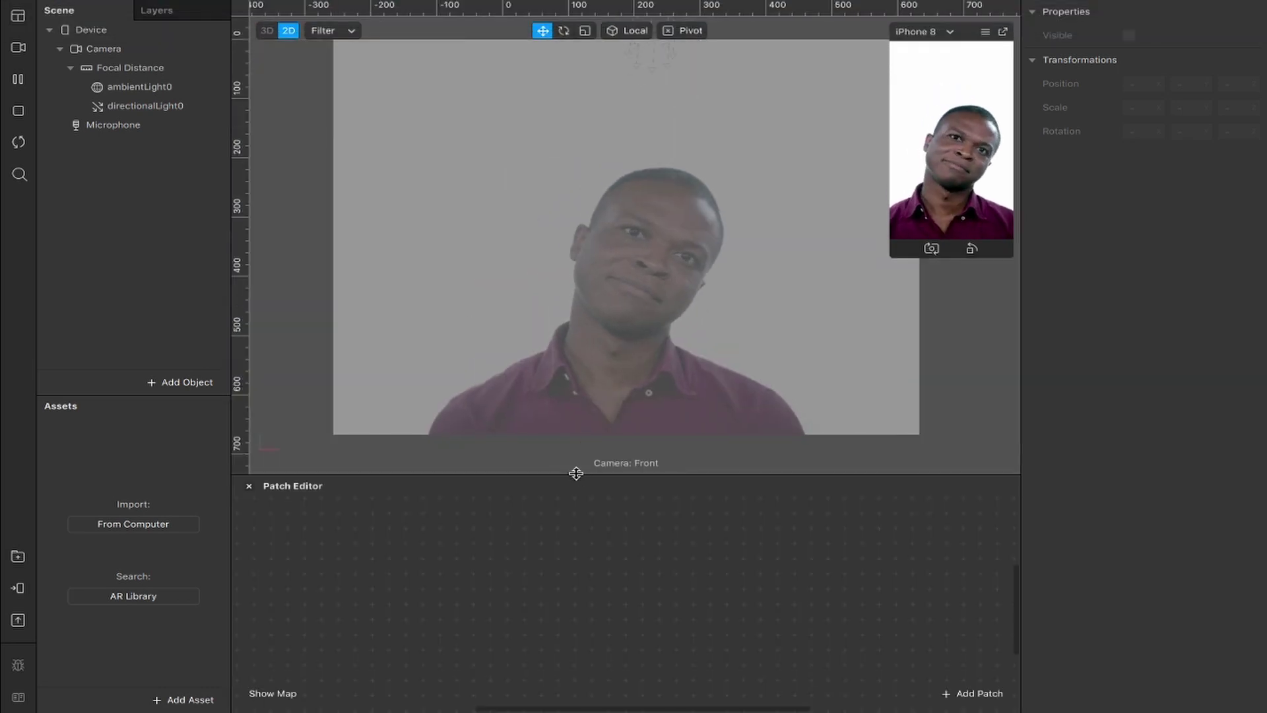
left_click_drag(577, 474, 591, 394)
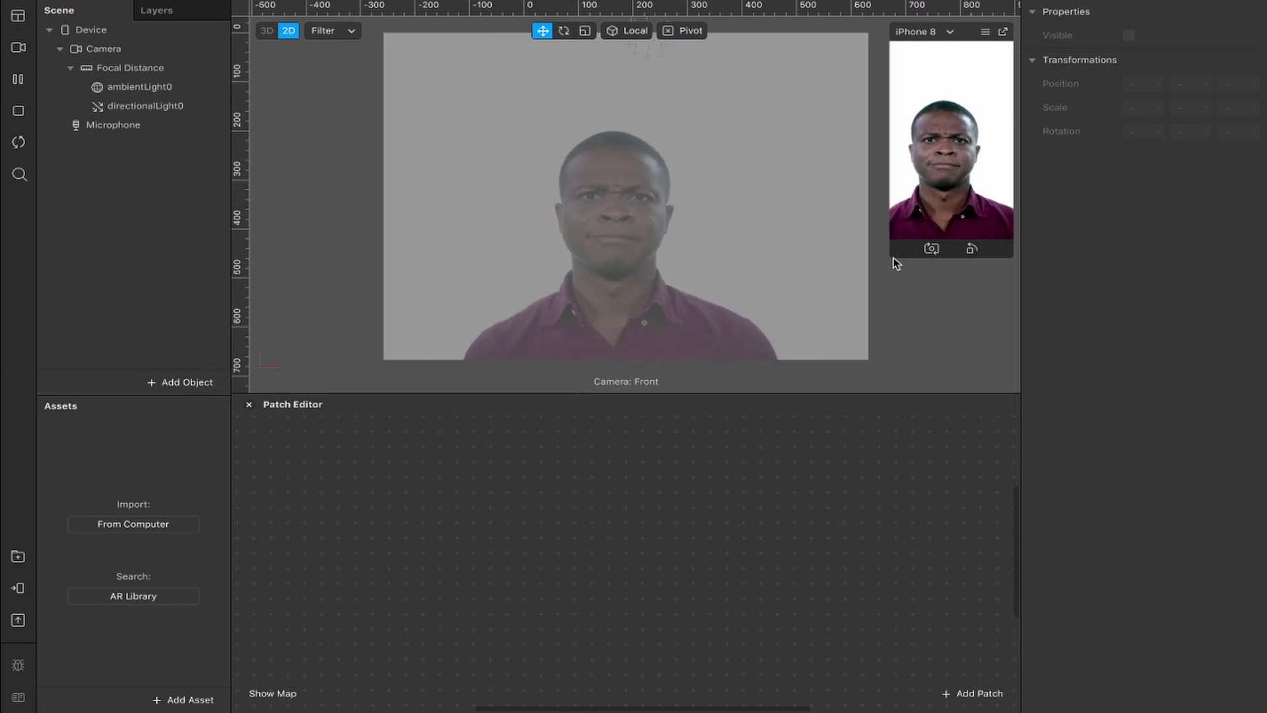
left_click_drag(891, 258, 792, 382)
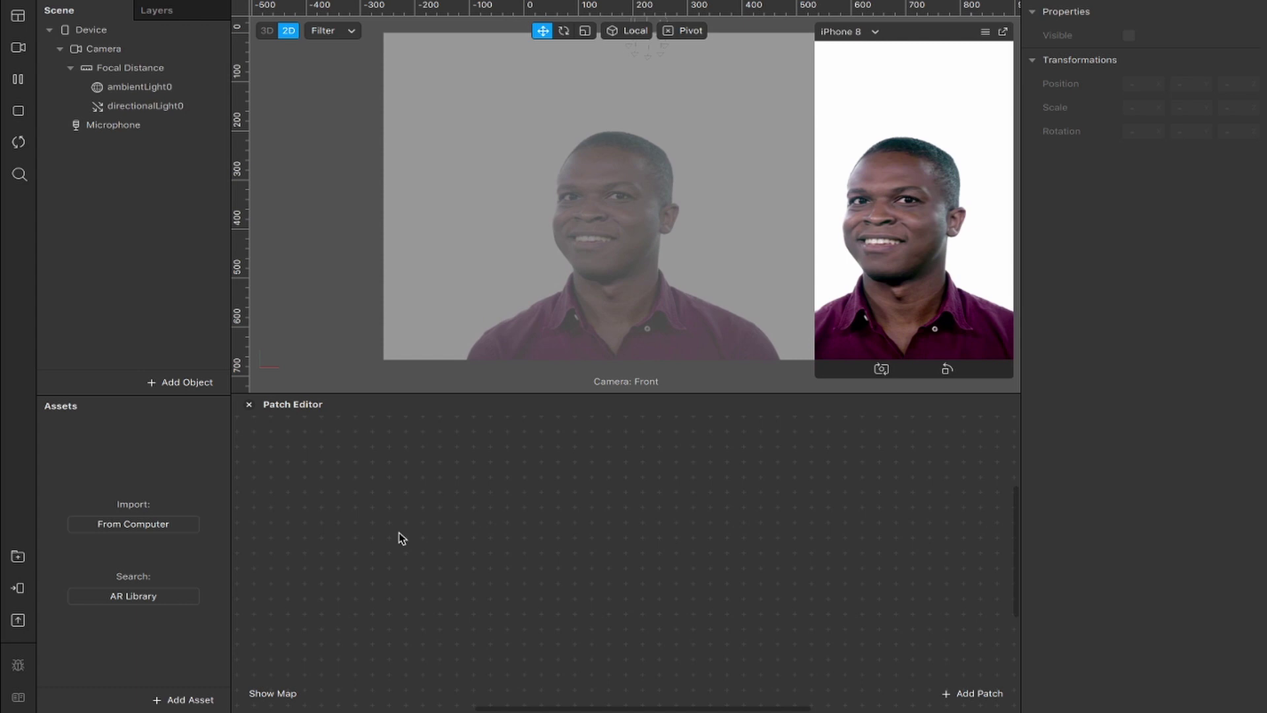
- Import the free 'mirror' patch asset from AR Library and place Mirror Shader in the graph
left_click(18, 556)
left_click(267, 284)
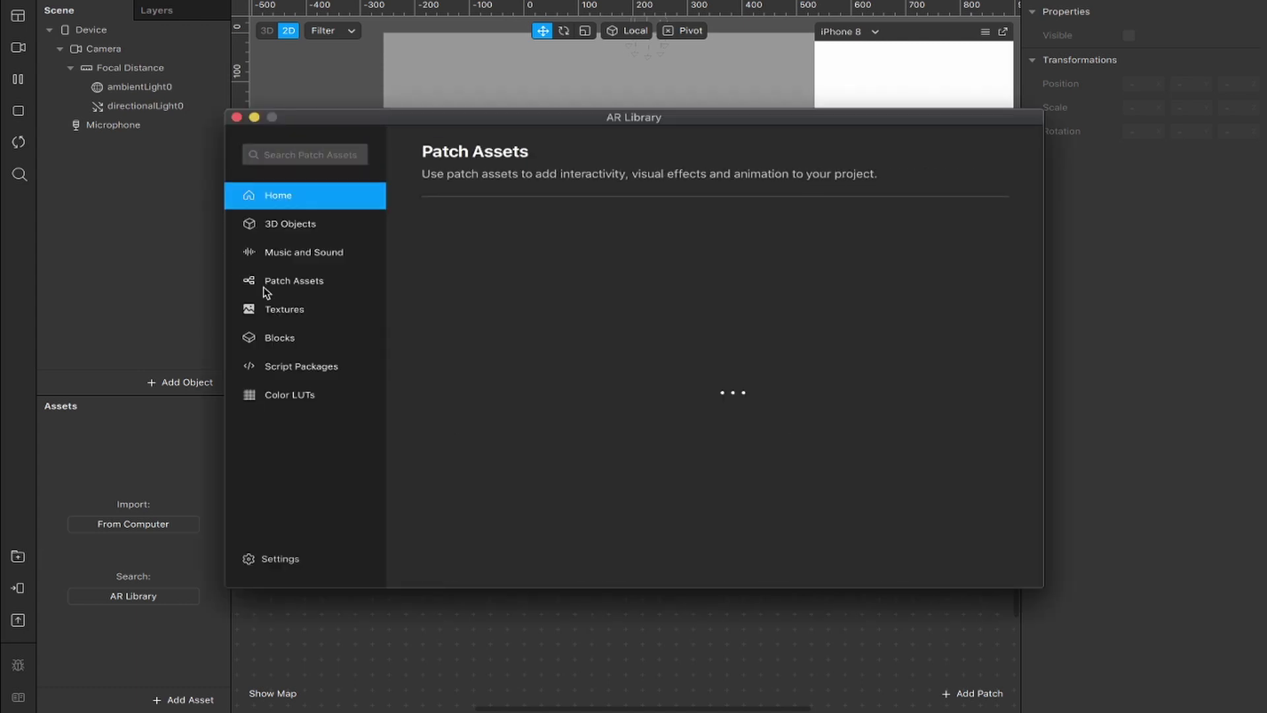
left_click(309, 146)
type("mirror")
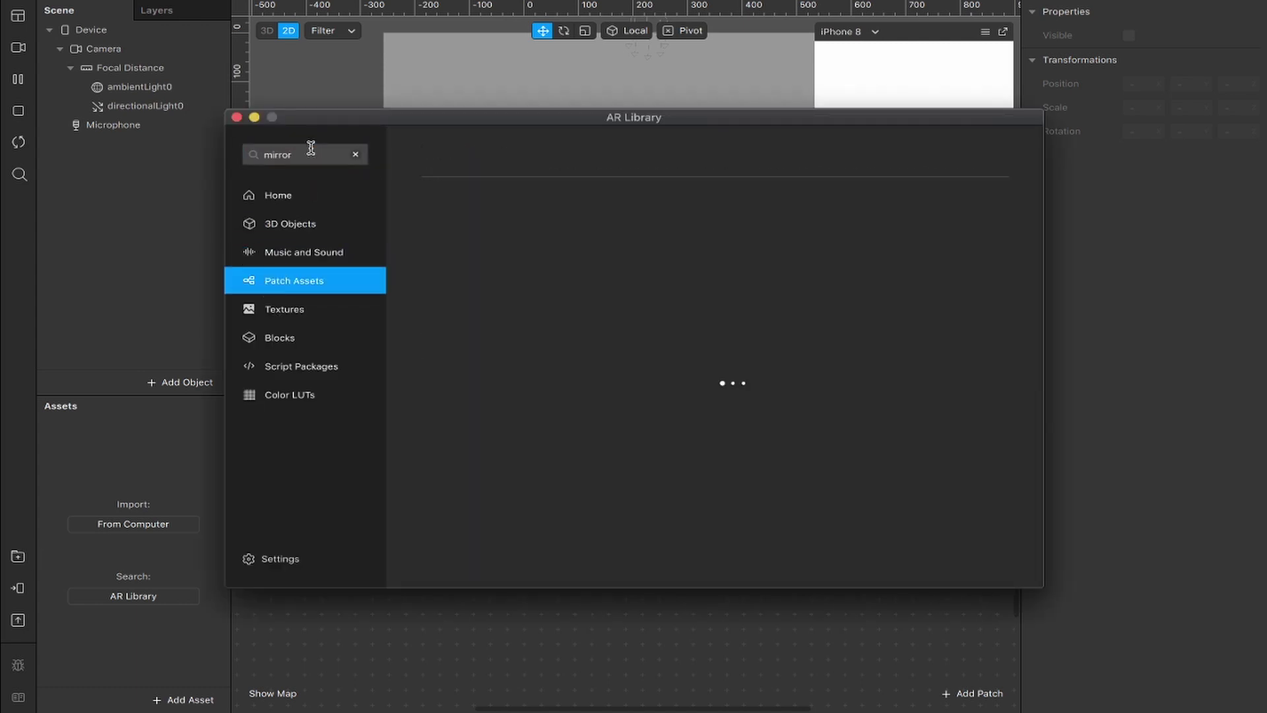
left_click(651, 235)
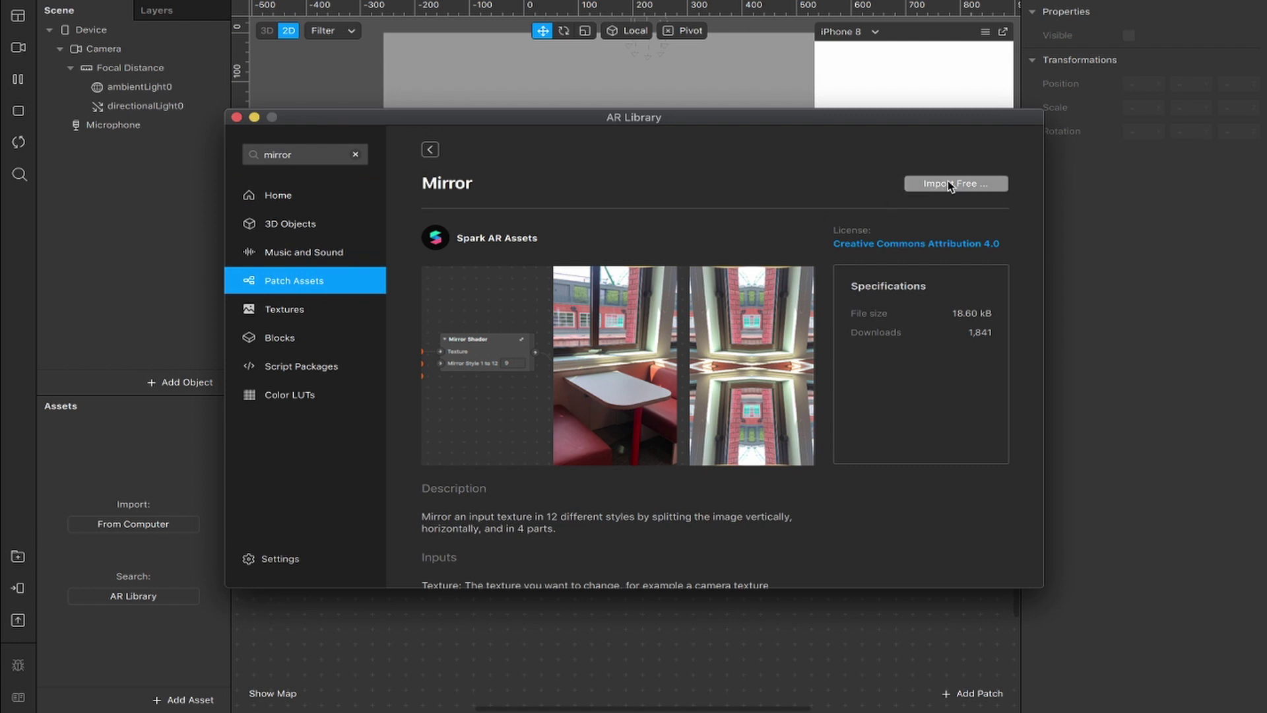
left_click(948, 183)
left_click(943, 198)
left_click_drag(125, 444, 697, 516)
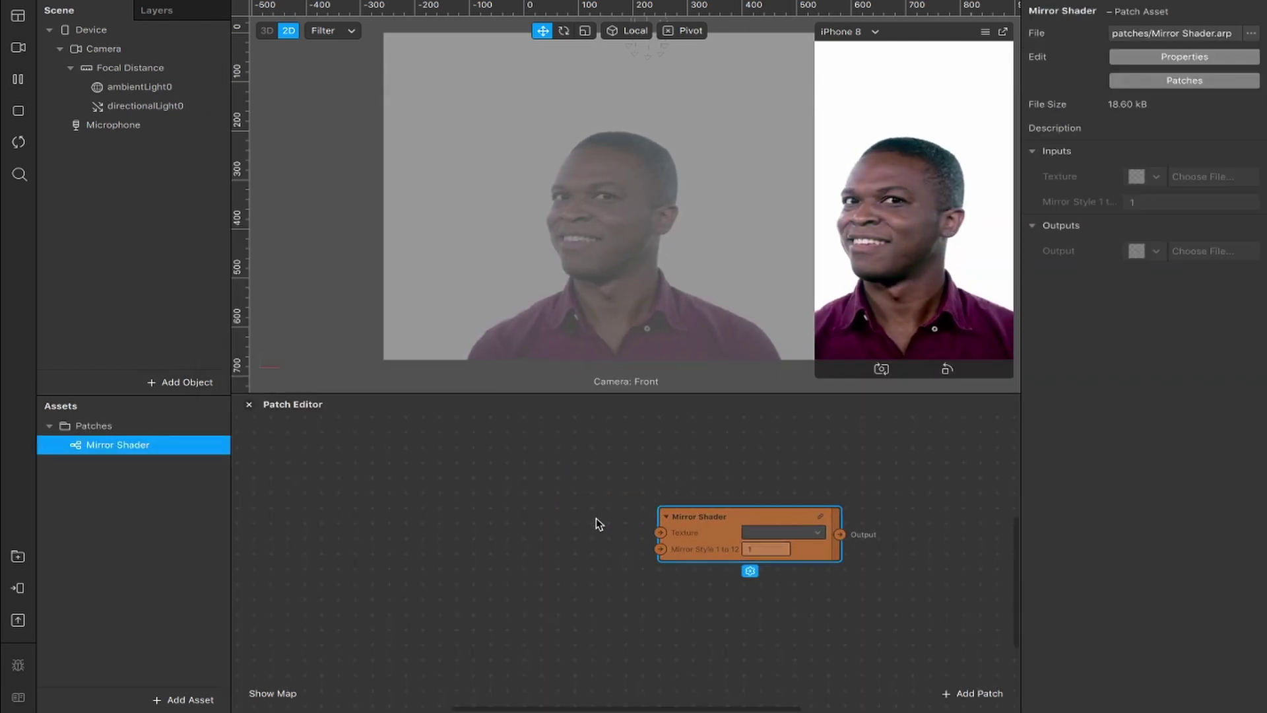
- Extract the camera feed as cameraTexture0 and insert a rectangle into the canvas
left_click(96, 53)
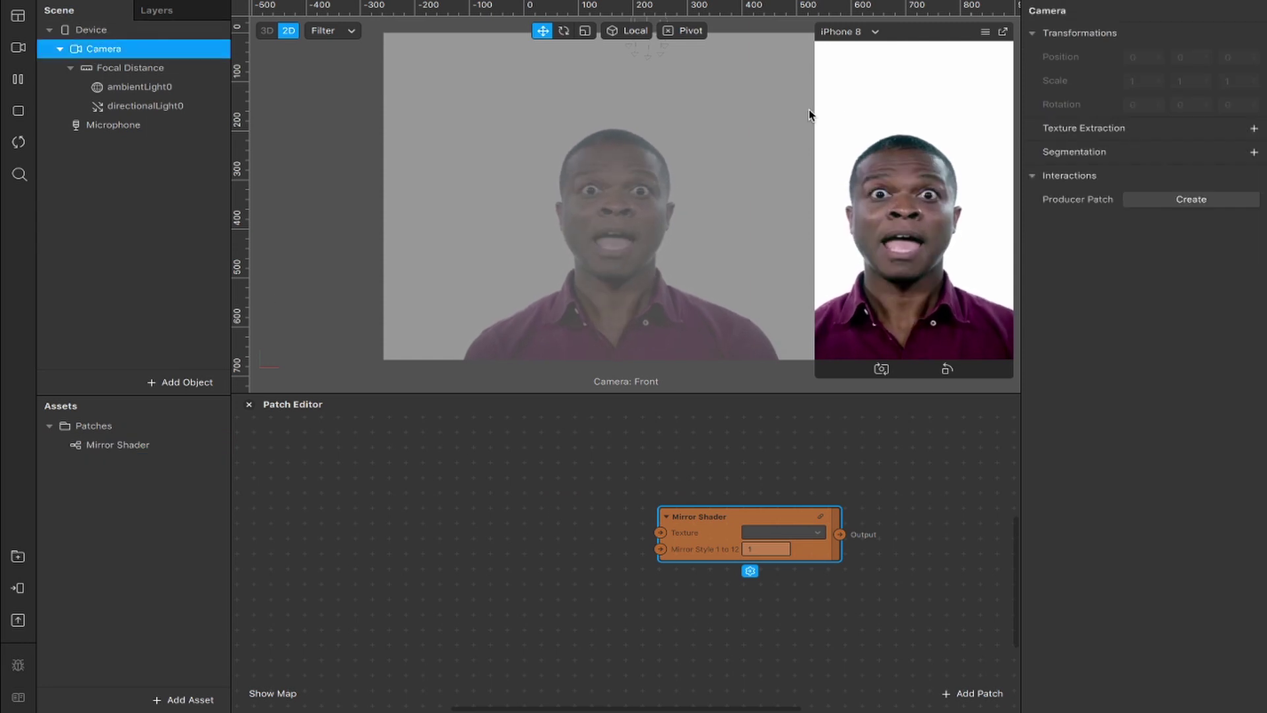
left_click(1253, 129)
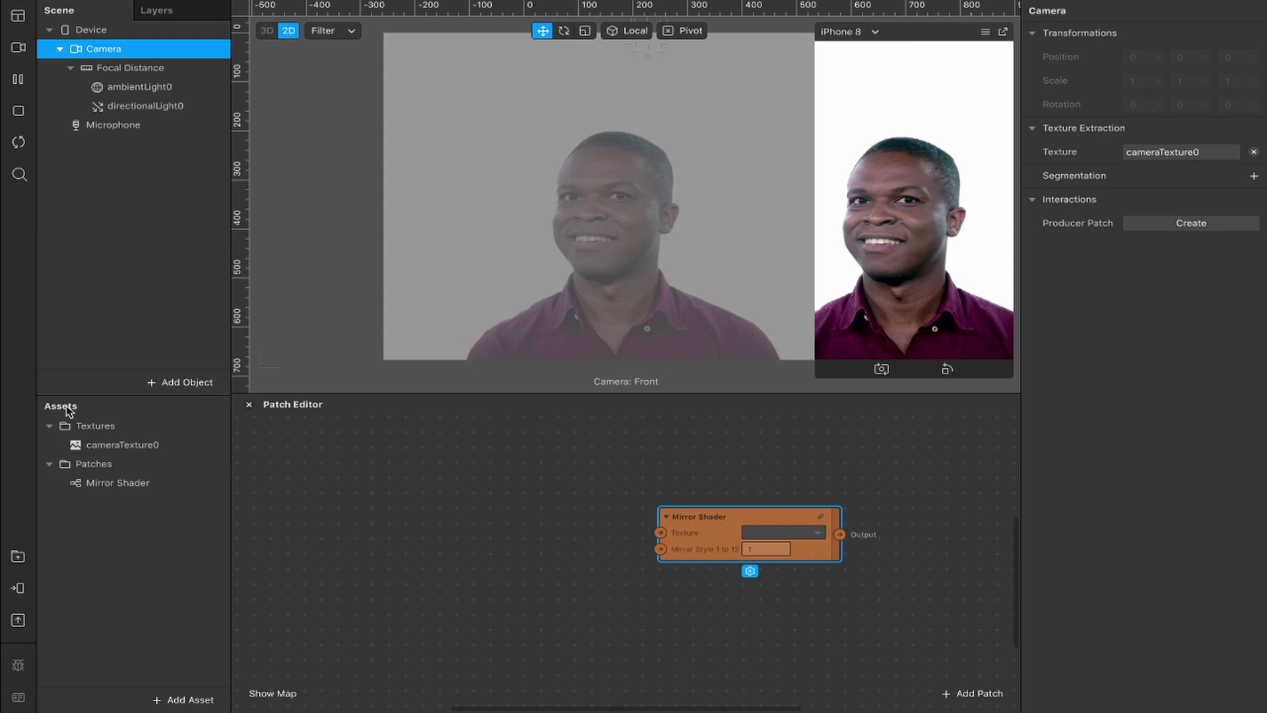
left_click(173, 383)
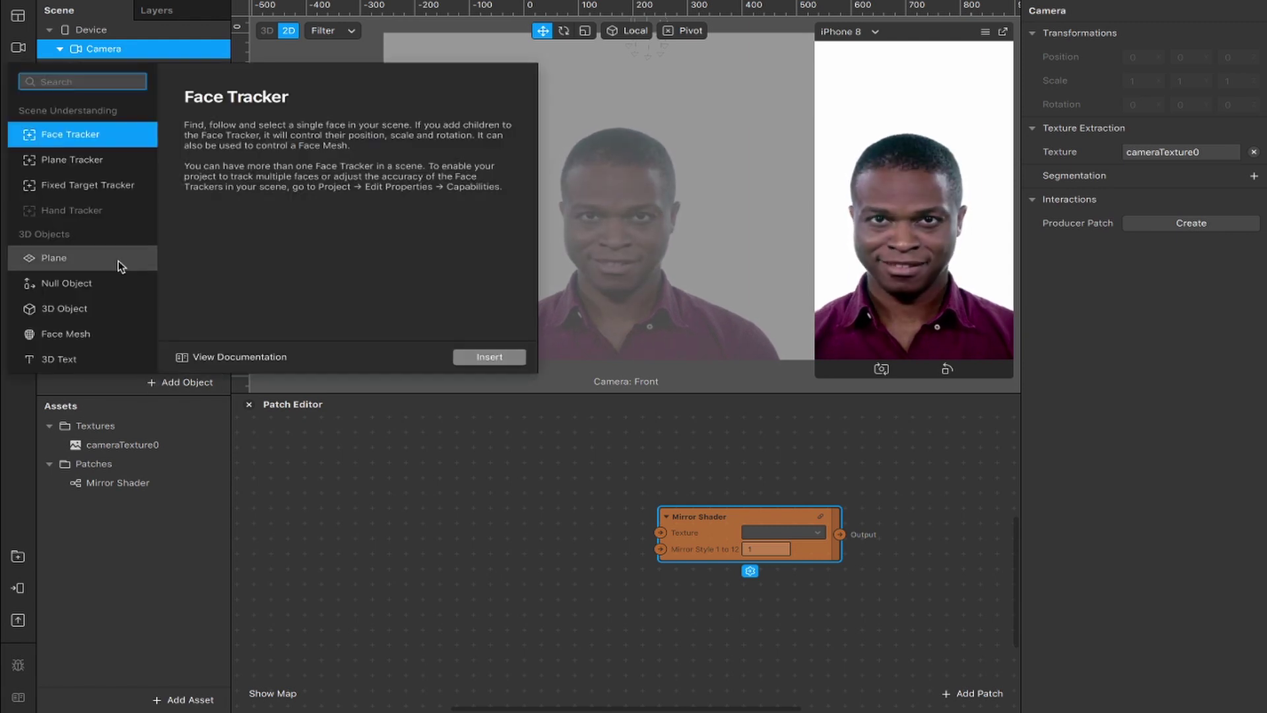
scroll(113, 264, "down", 3)
double_click(89, 304)
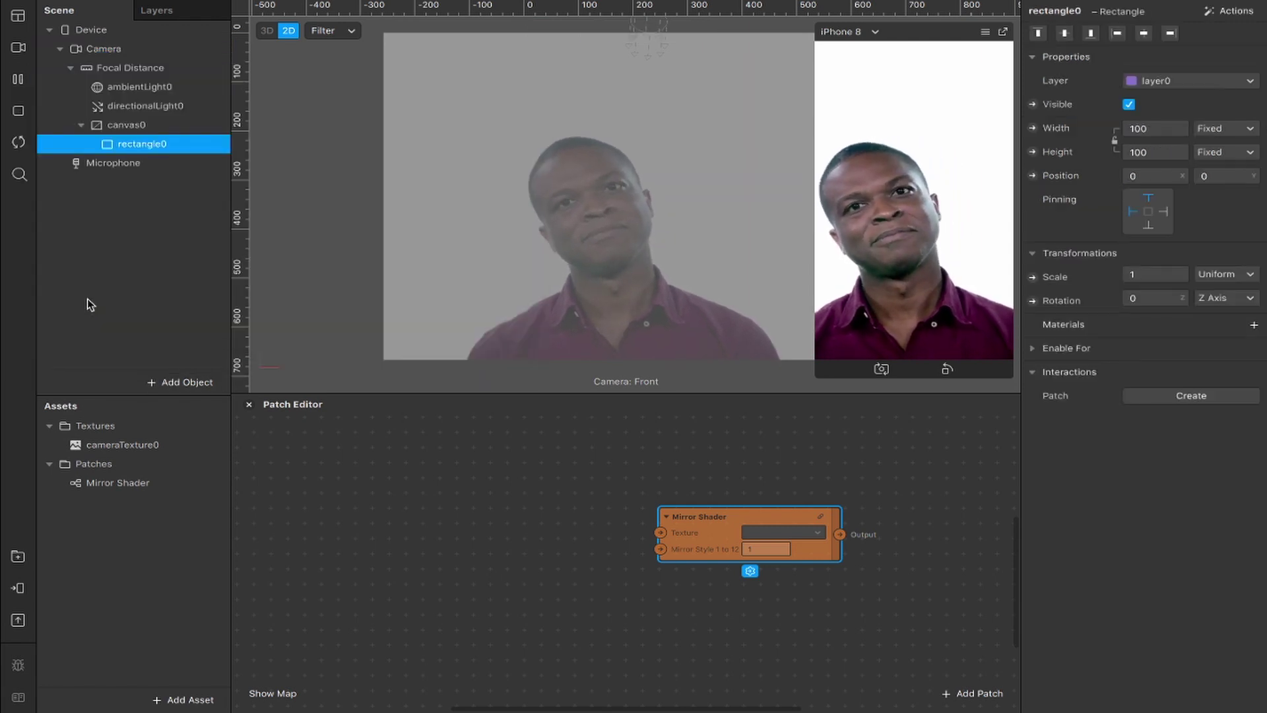
- Size rectangle0 to 100% width and height and give it a Flat-shader material0
left_click(1144, 175)
left_click(1142, 174)
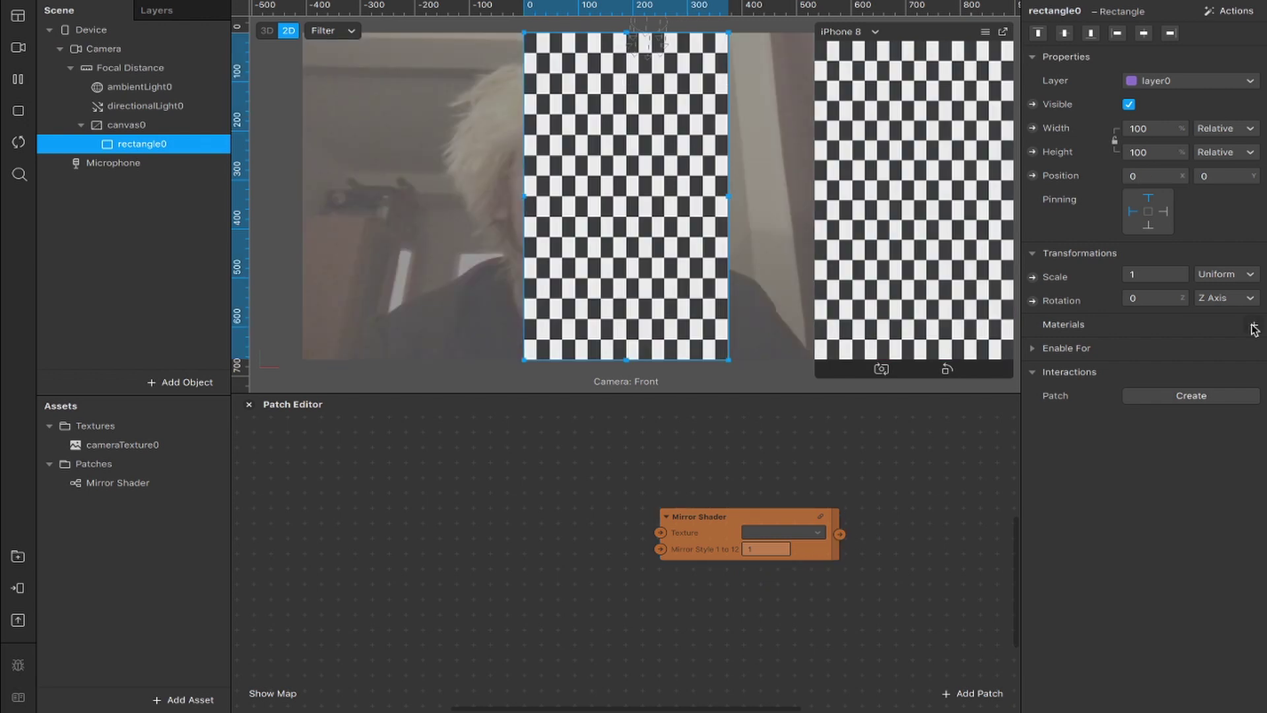
left_click(1254, 324)
left_click(136, 445)
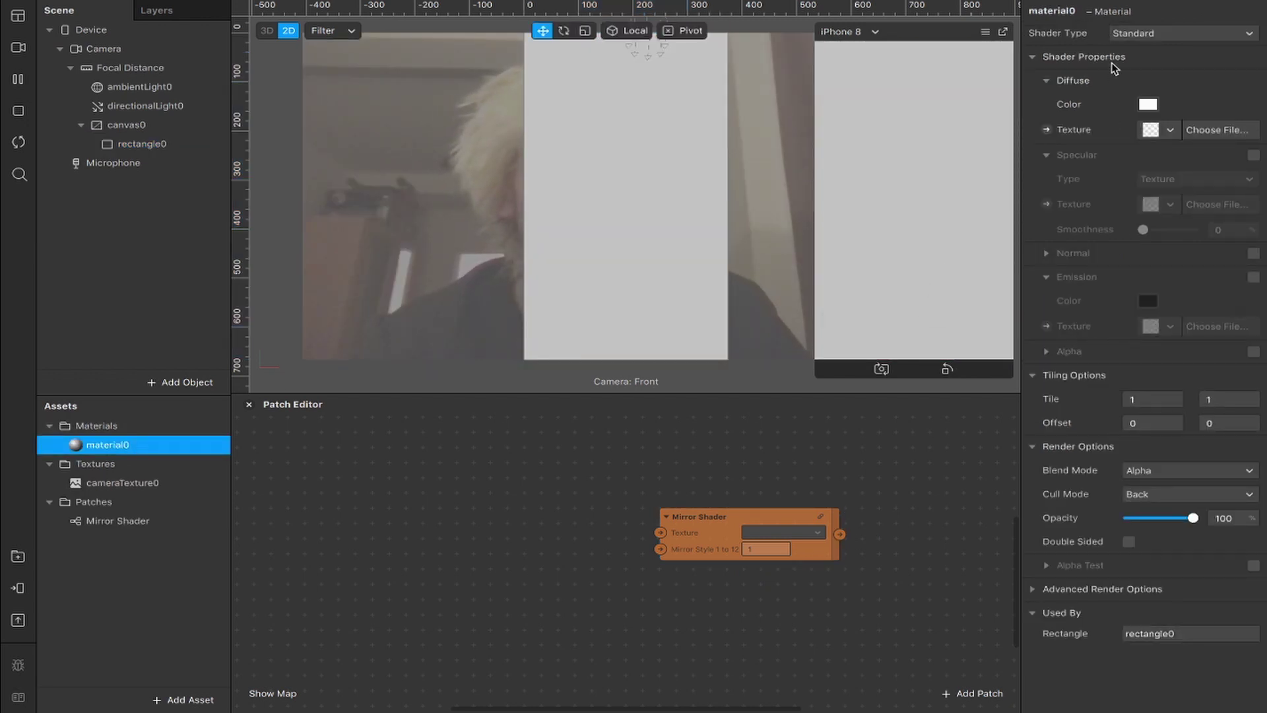
left_click(1137, 33)
left_click(1131, 40)
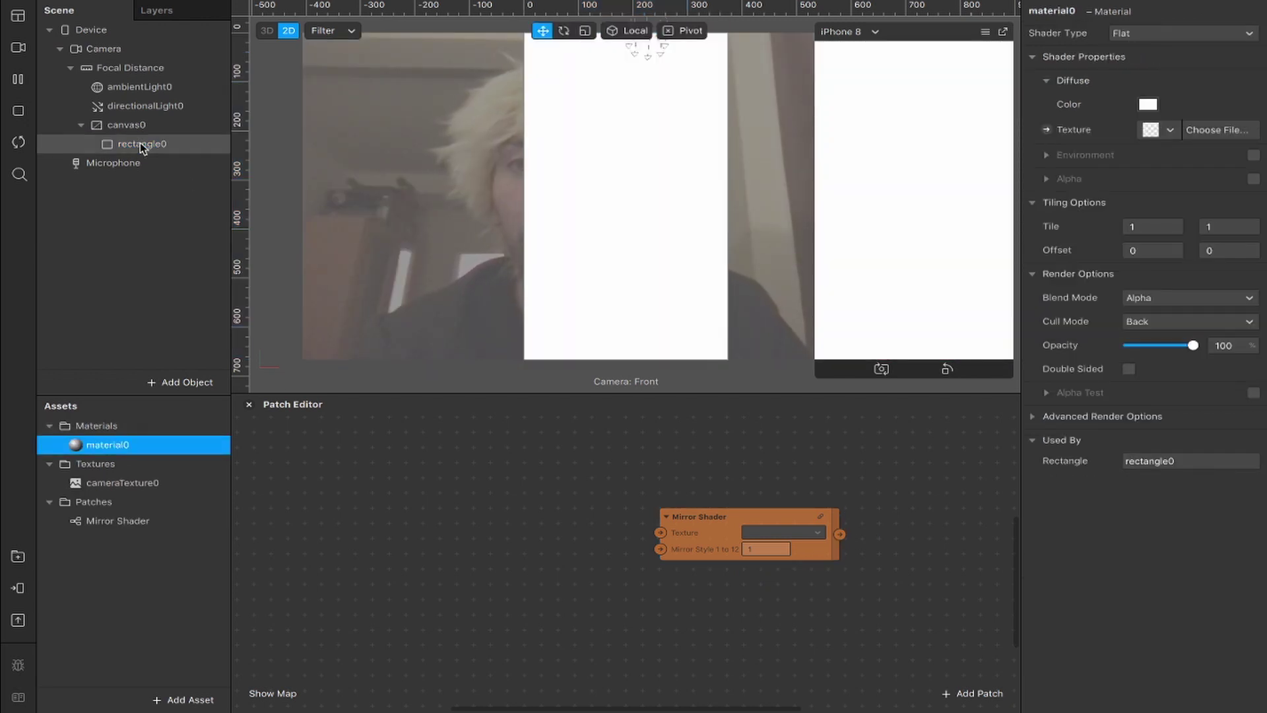
left_click(105, 496)
left_click(108, 485)
- Feed cameraTexture0 into Mirror Shader and wire its output to material0's diffuse texture
left_click_drag(99, 489, 638, 519)
left_click(107, 444)
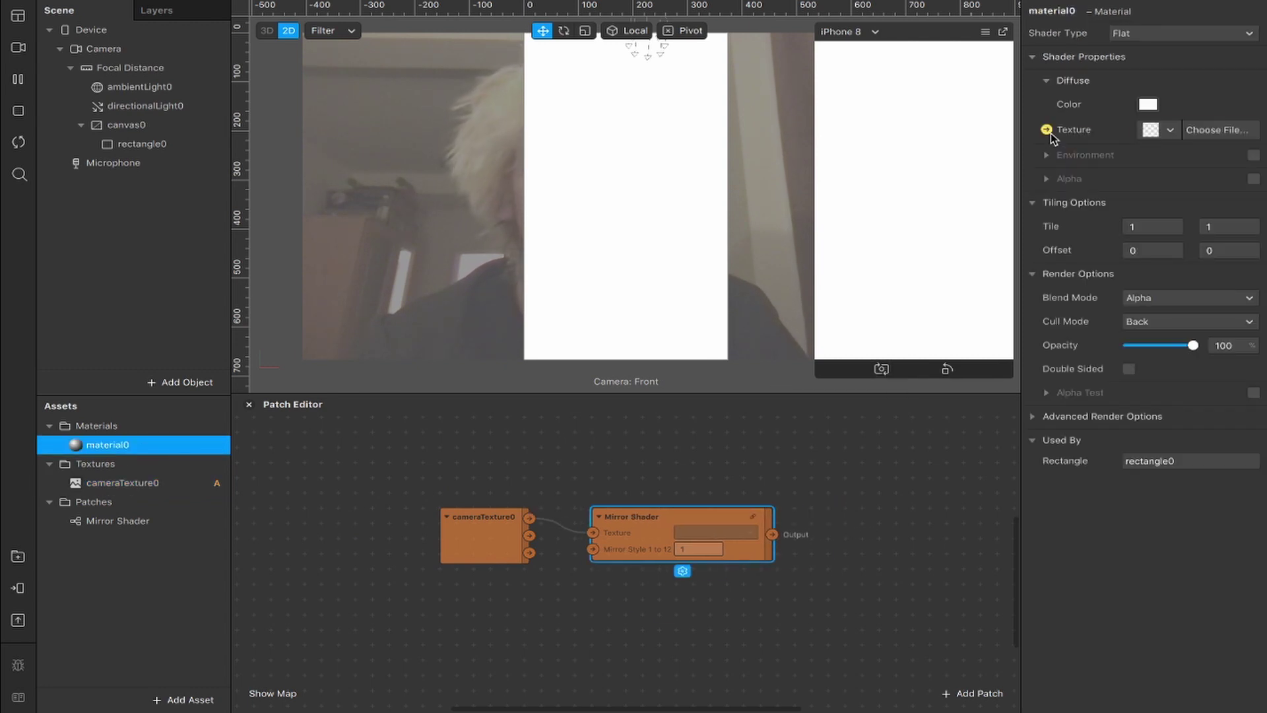
left_click(1046, 129)
left_click_drag(658, 587, 840, 512)
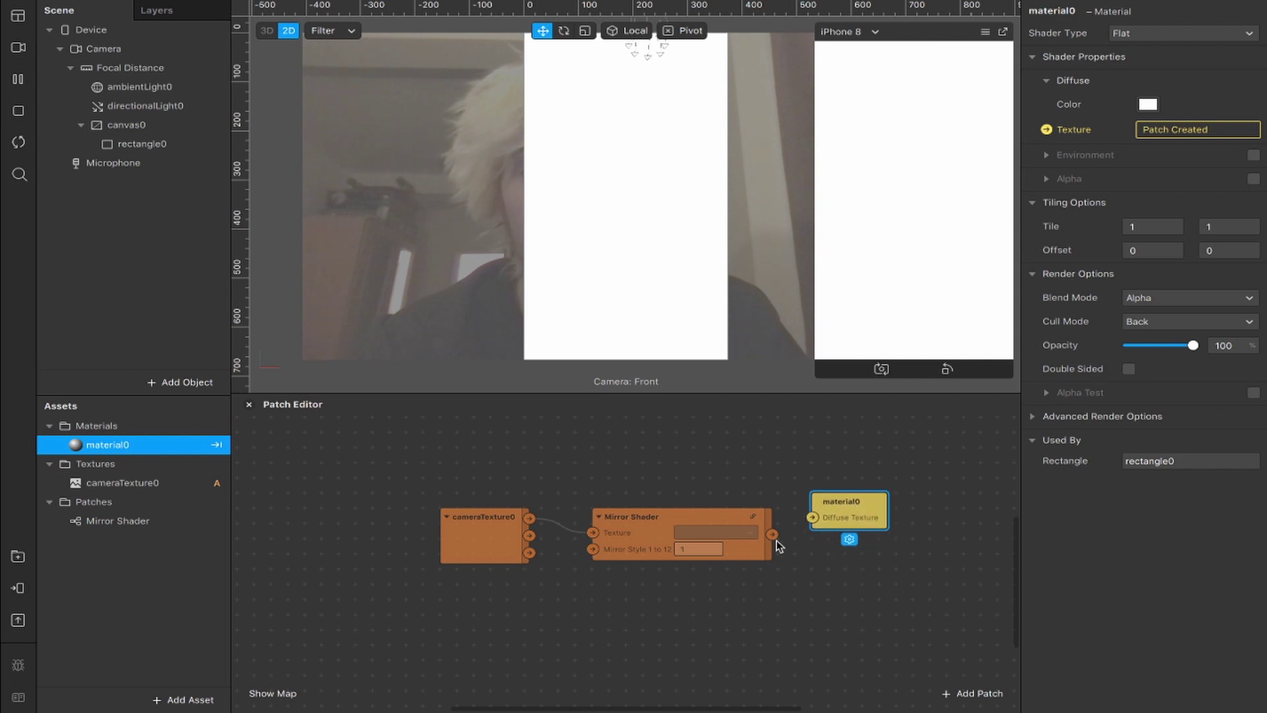
left_click_drag(774, 538, 850, 525)
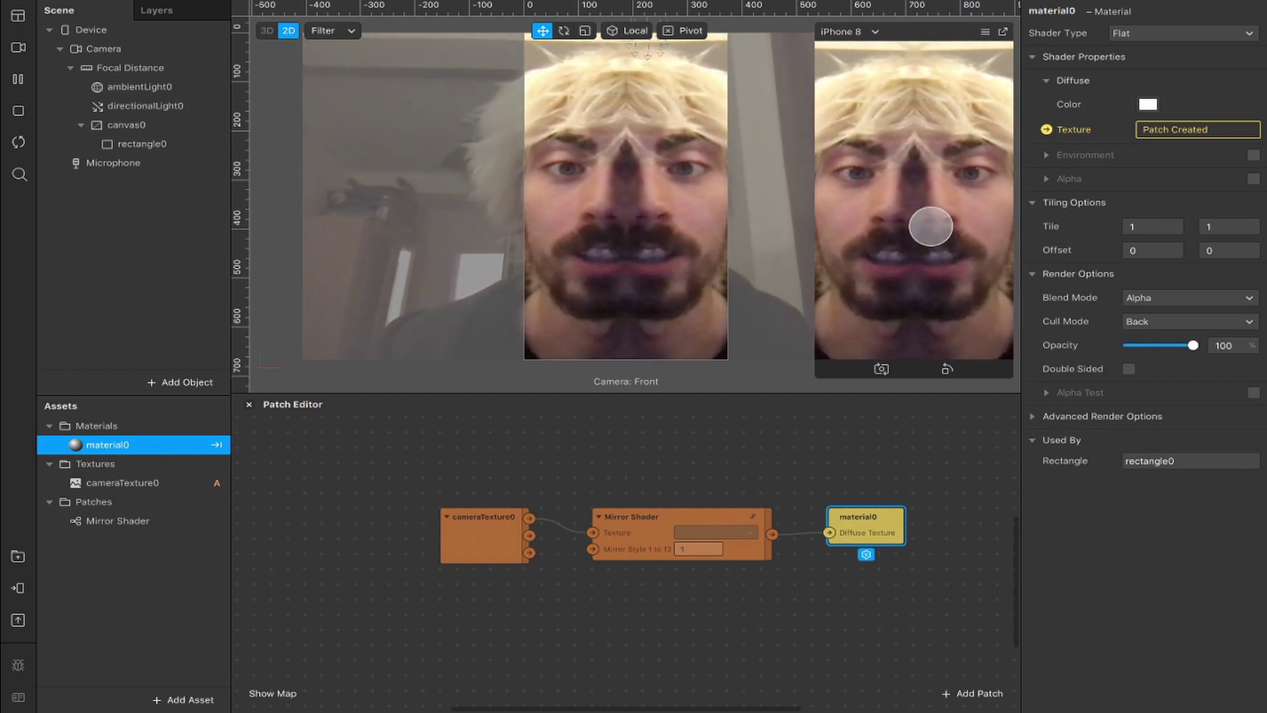
- Try different Mirror Style values on the Mirror Shader patch, ending on 12
left_click(593, 554)
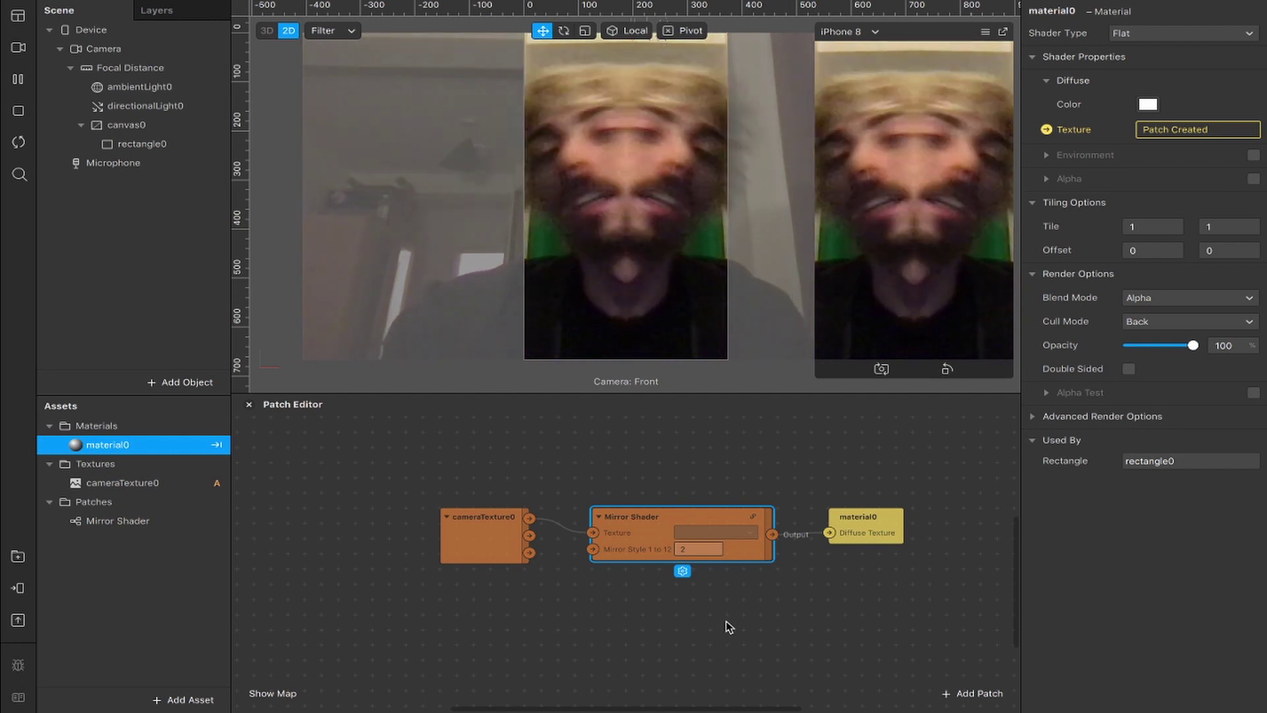
left_click(696, 549)
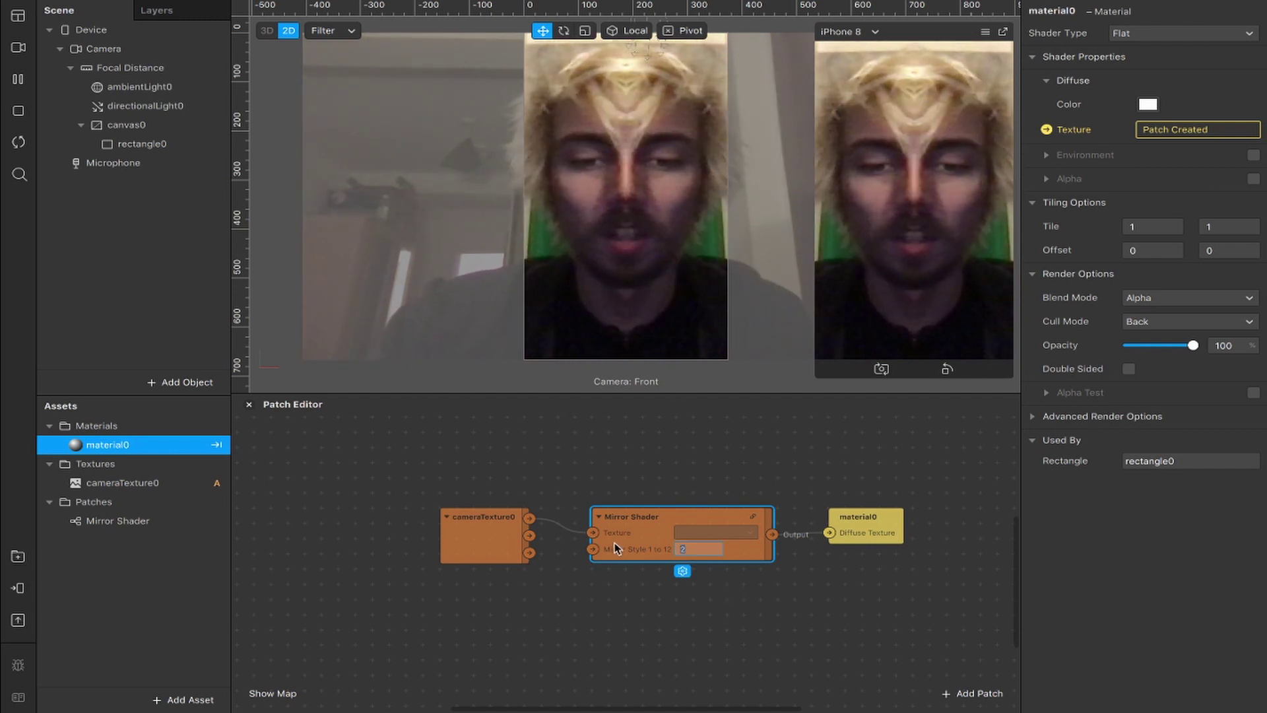
type("6")
key("BackSpace")
type("1")
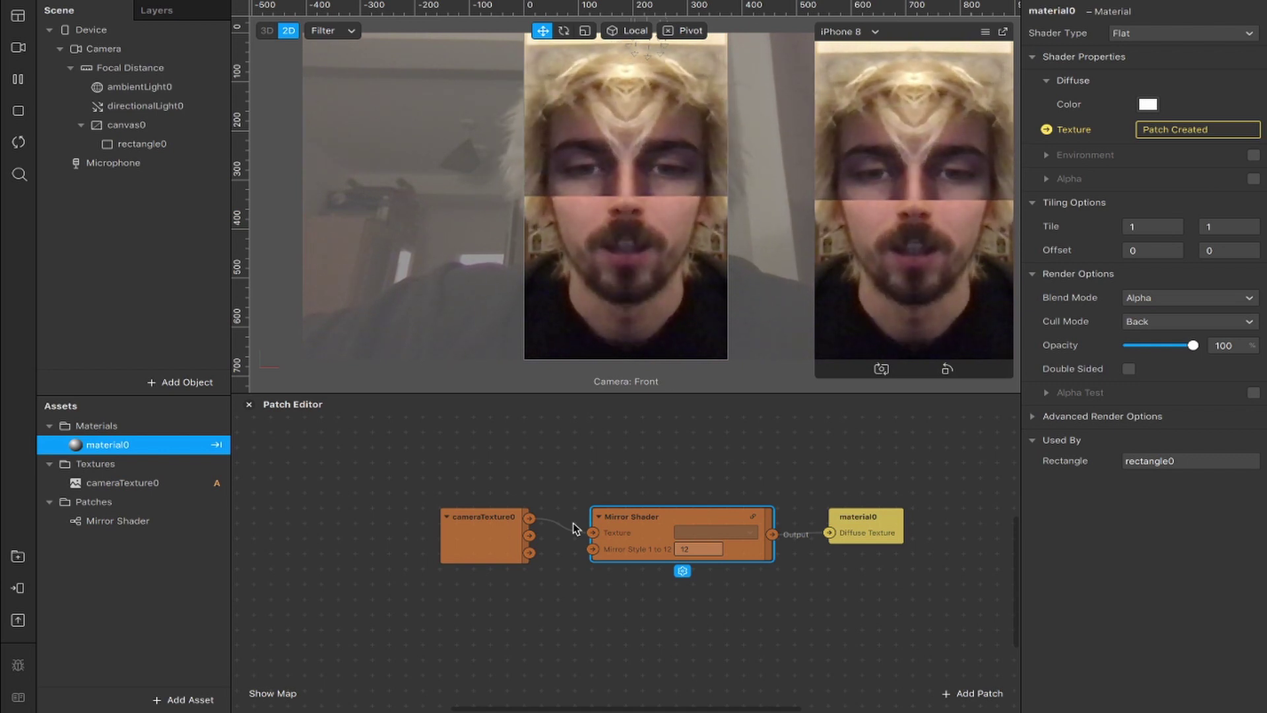
- Add a Screen Tap patch with a Counter connected to its output
right_click(405, 619)
type("scre")
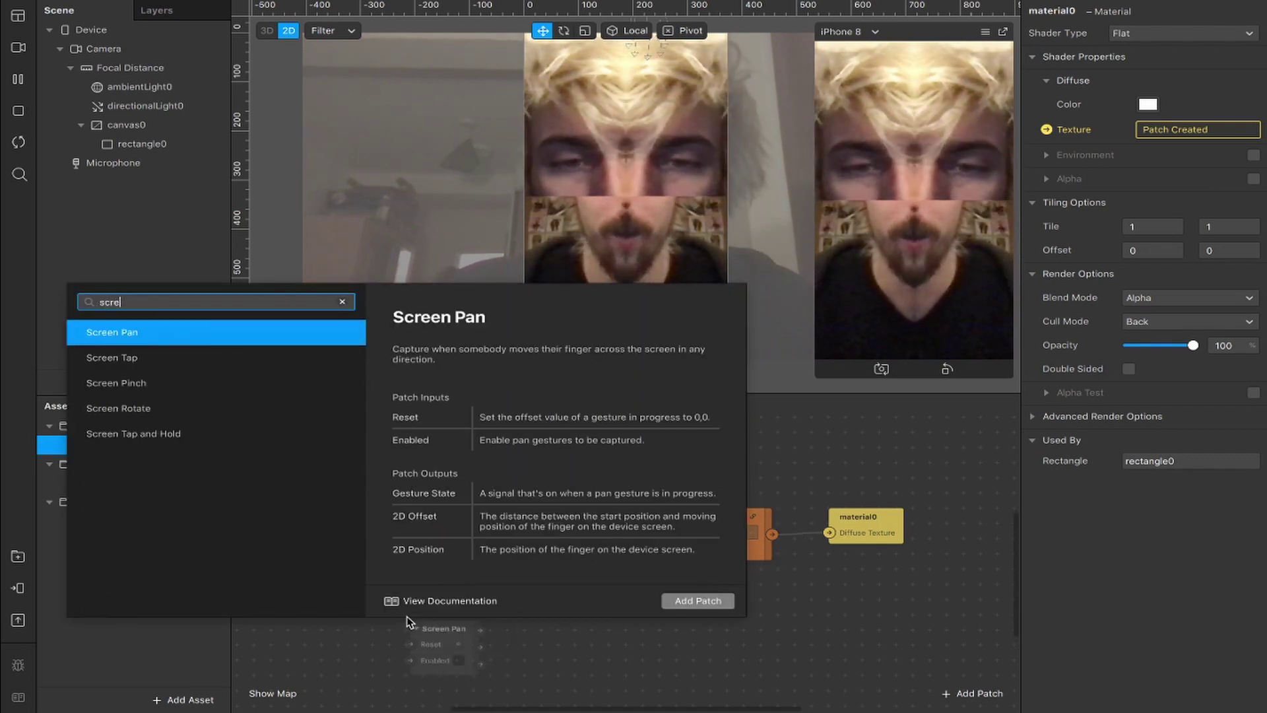
type("en t")
key("Return")
left_click_drag(548, 619, 531, 606)
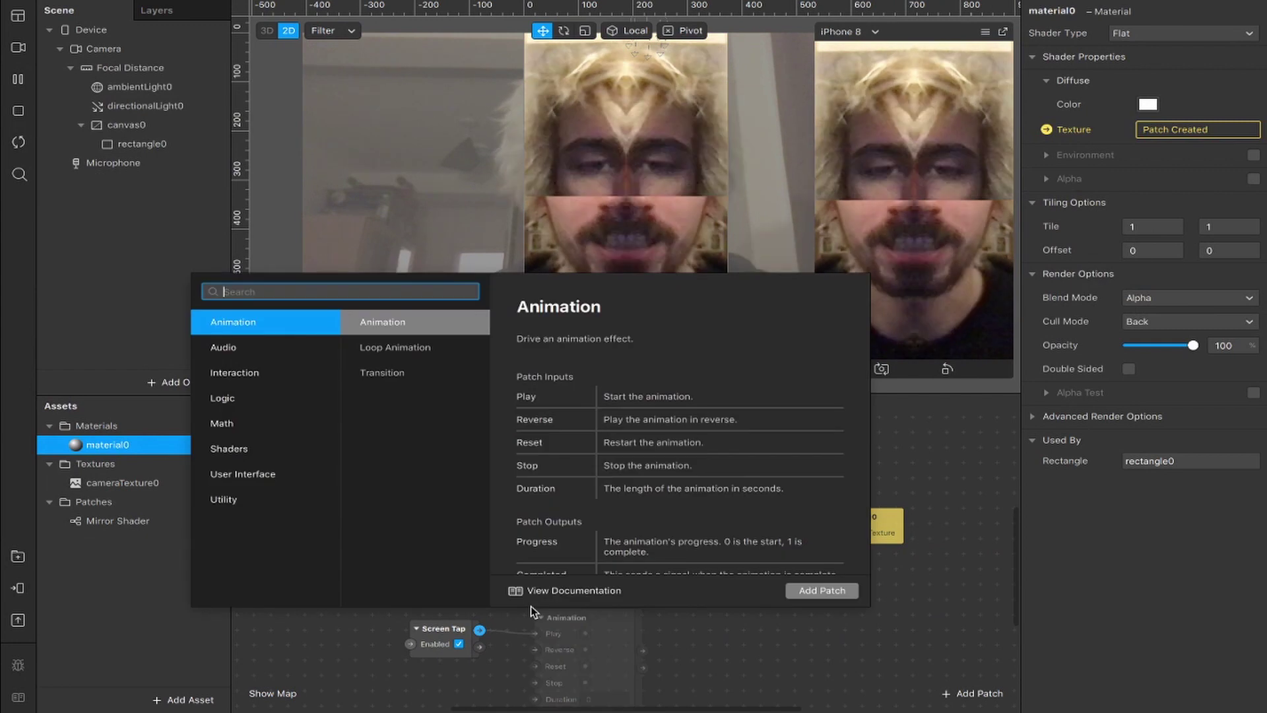
type("counter")
key("Return")
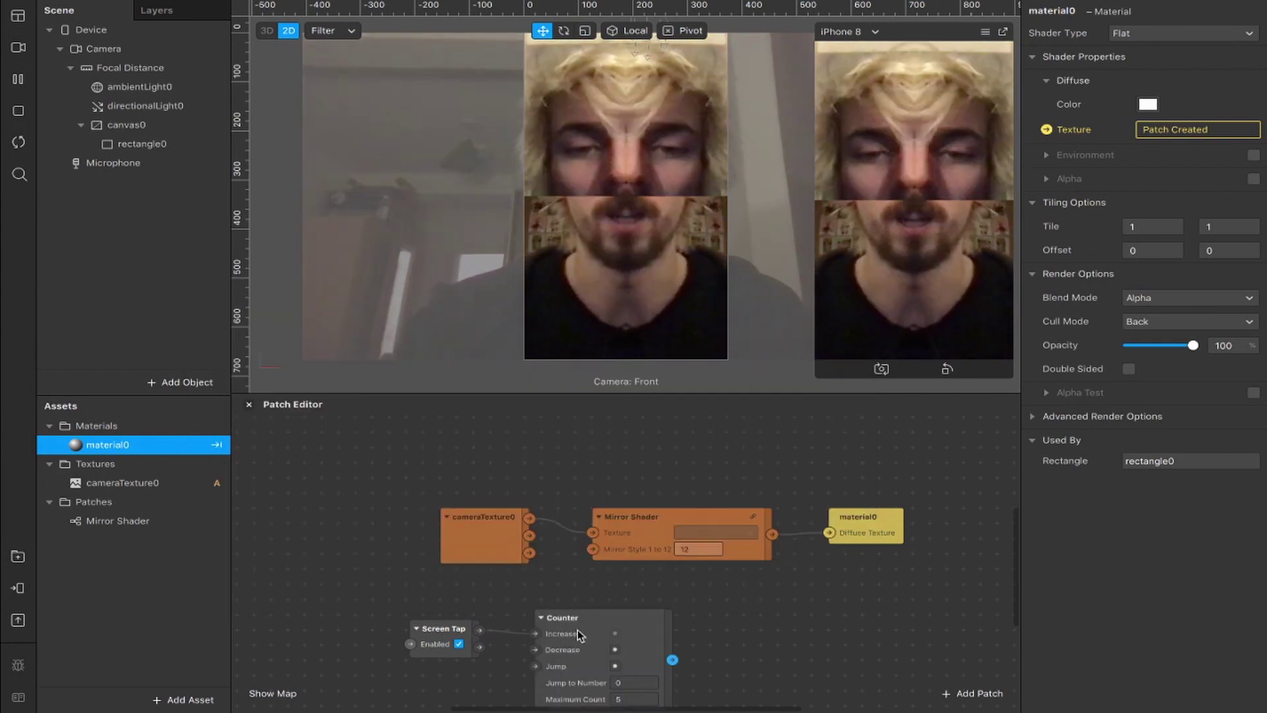
- Set the Counter's Maximum Count to 12
left_click_drag(576, 632, 572, 615)
scroll(603, 645, "down", 2)
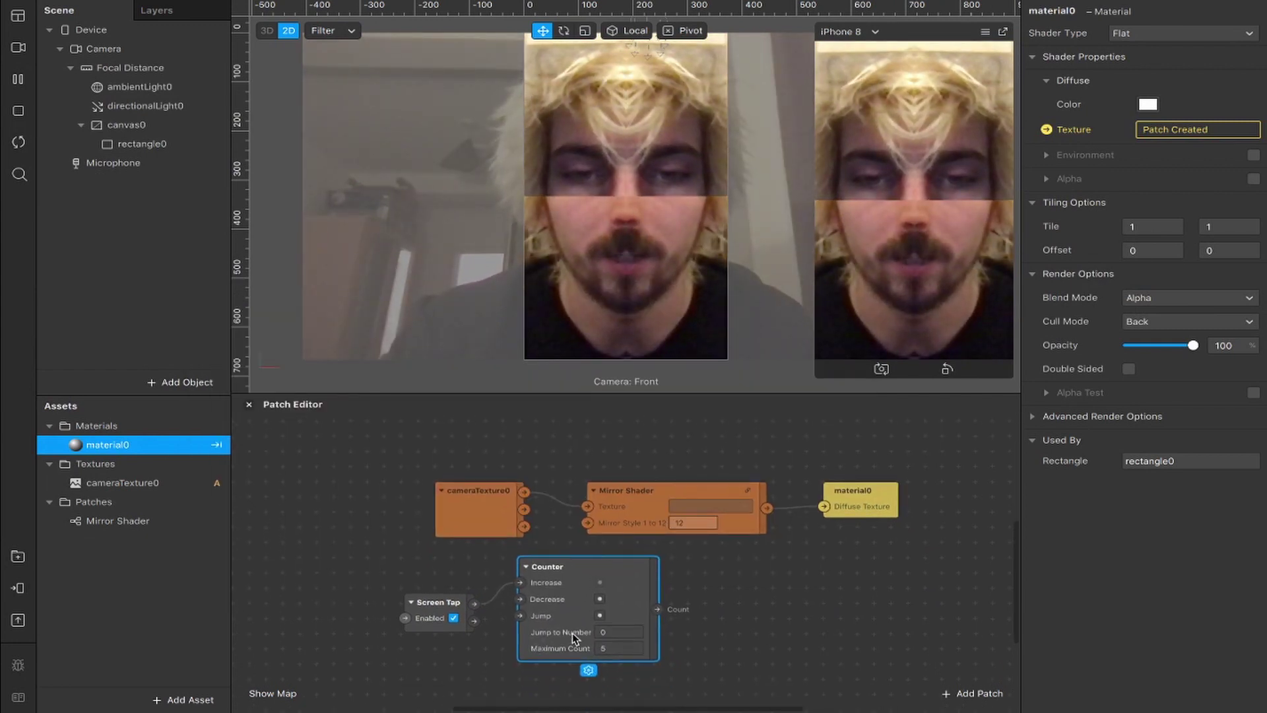
left_click(604, 650)
type("8")
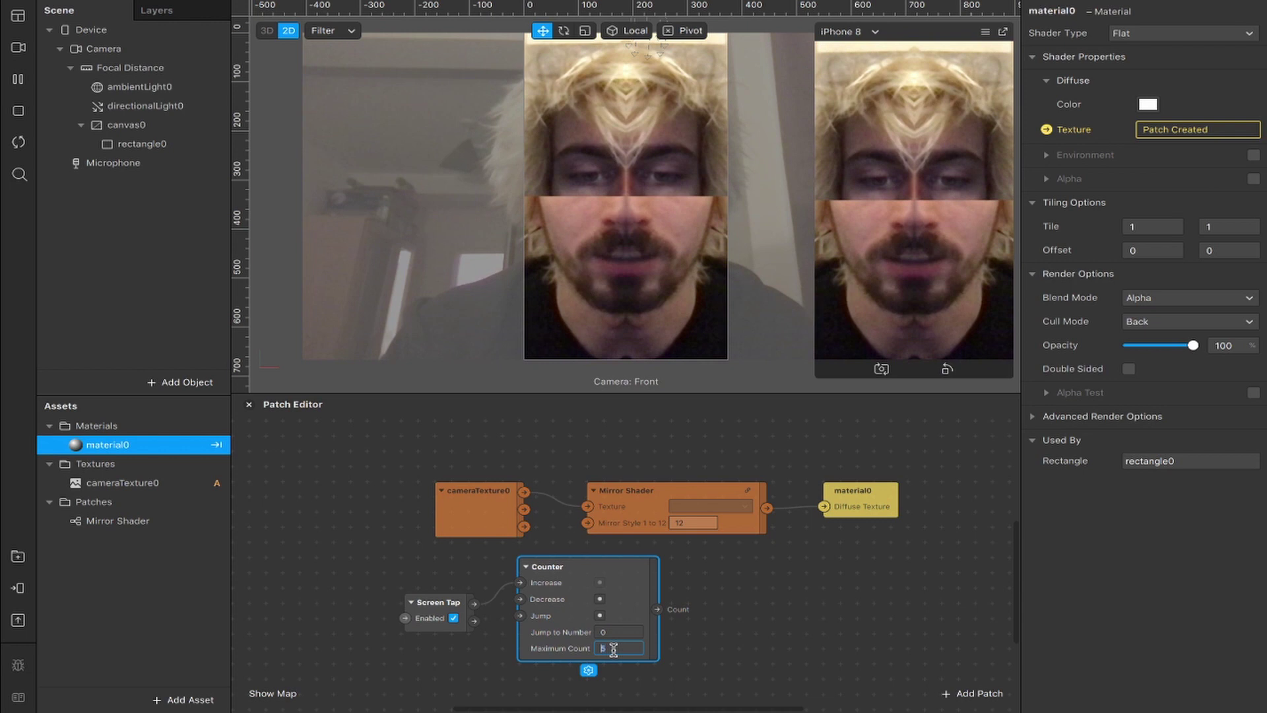
left_click(749, 597)
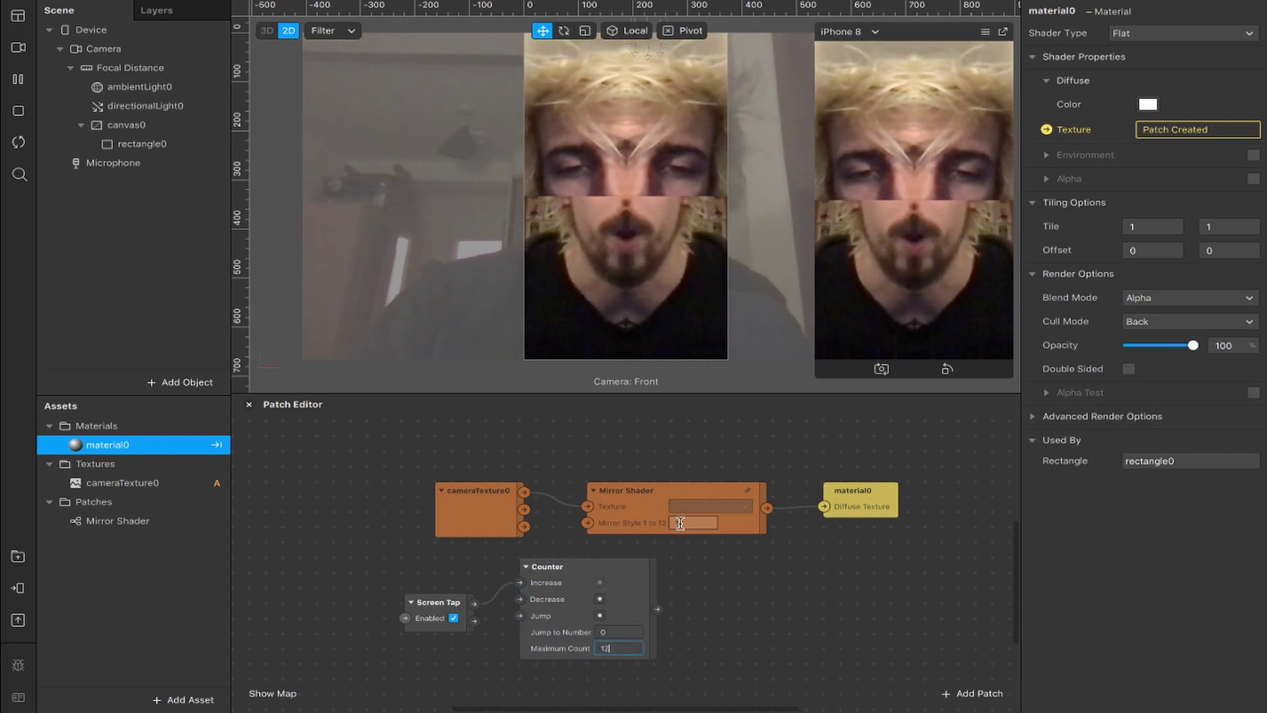
- Wire the Counter output to Mirror Style and tap the preview eight times to cycle styles
key("Return")
left_click_drag(657, 608, 585, 526)
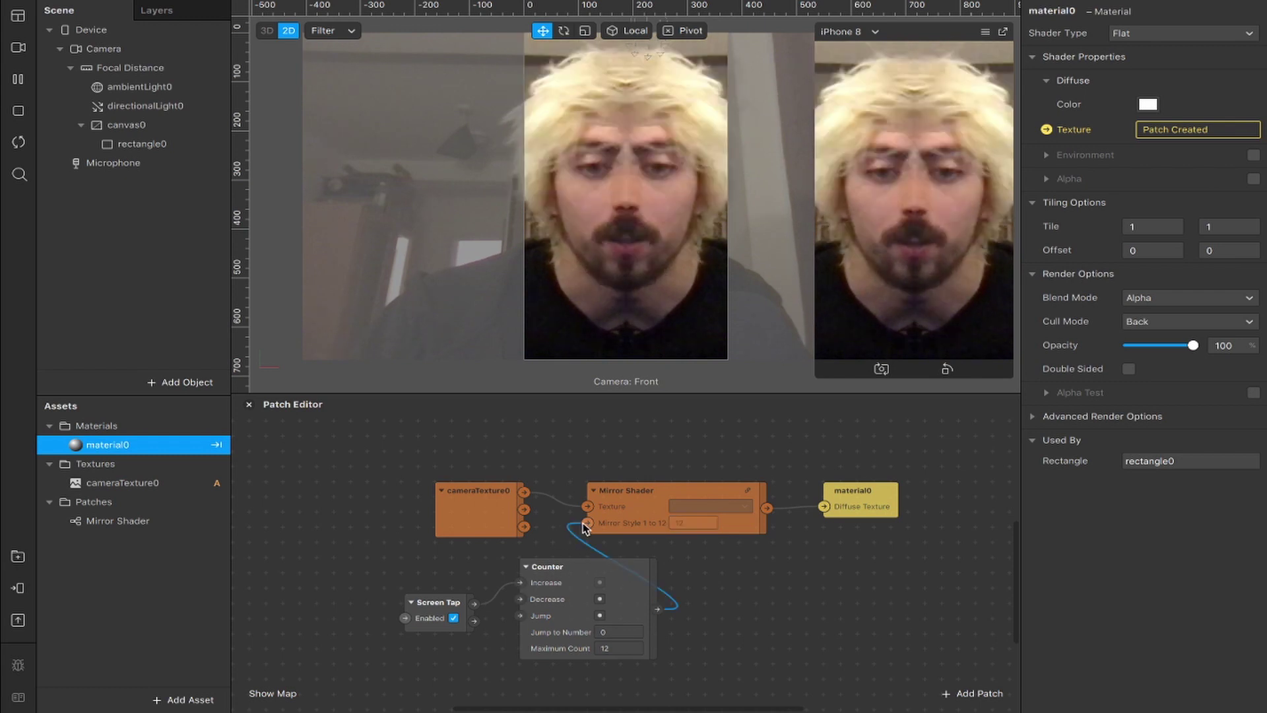
left_click(924, 270)
left_click(923, 270)
left_click(924, 270)
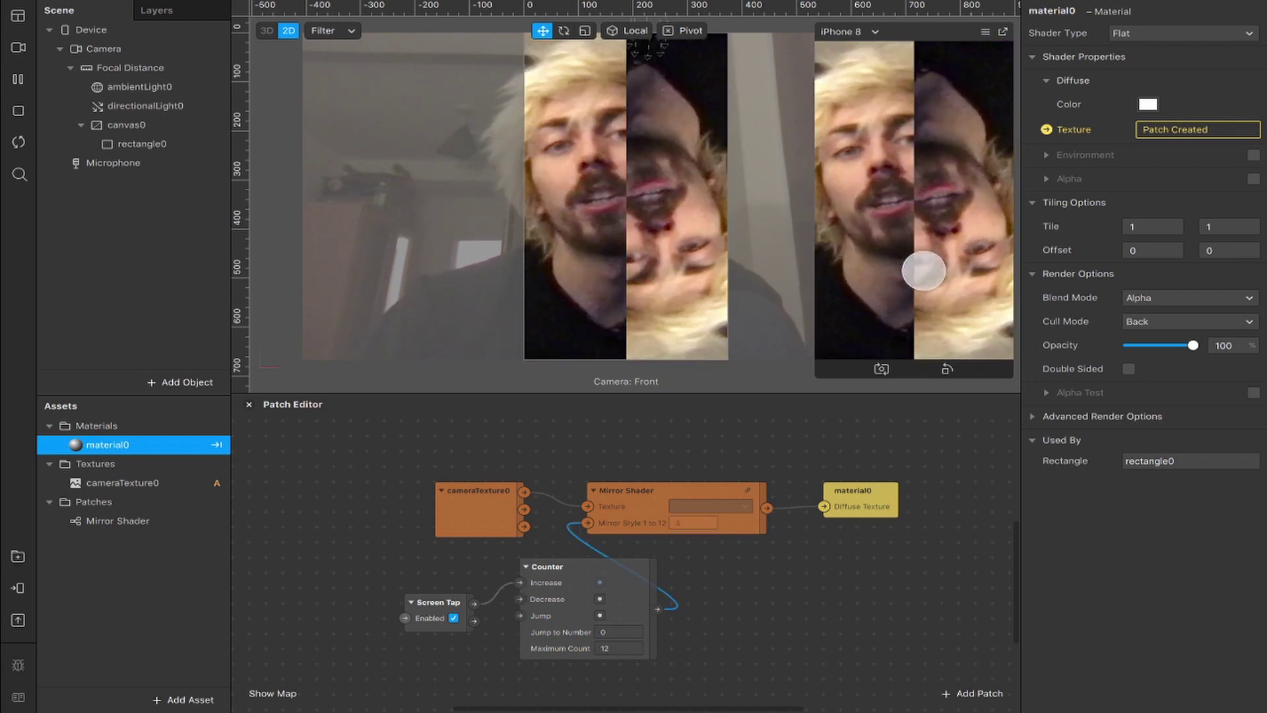
left_click(924, 271)
left_click(924, 270)
left_click(924, 271)
left_click(924, 270)
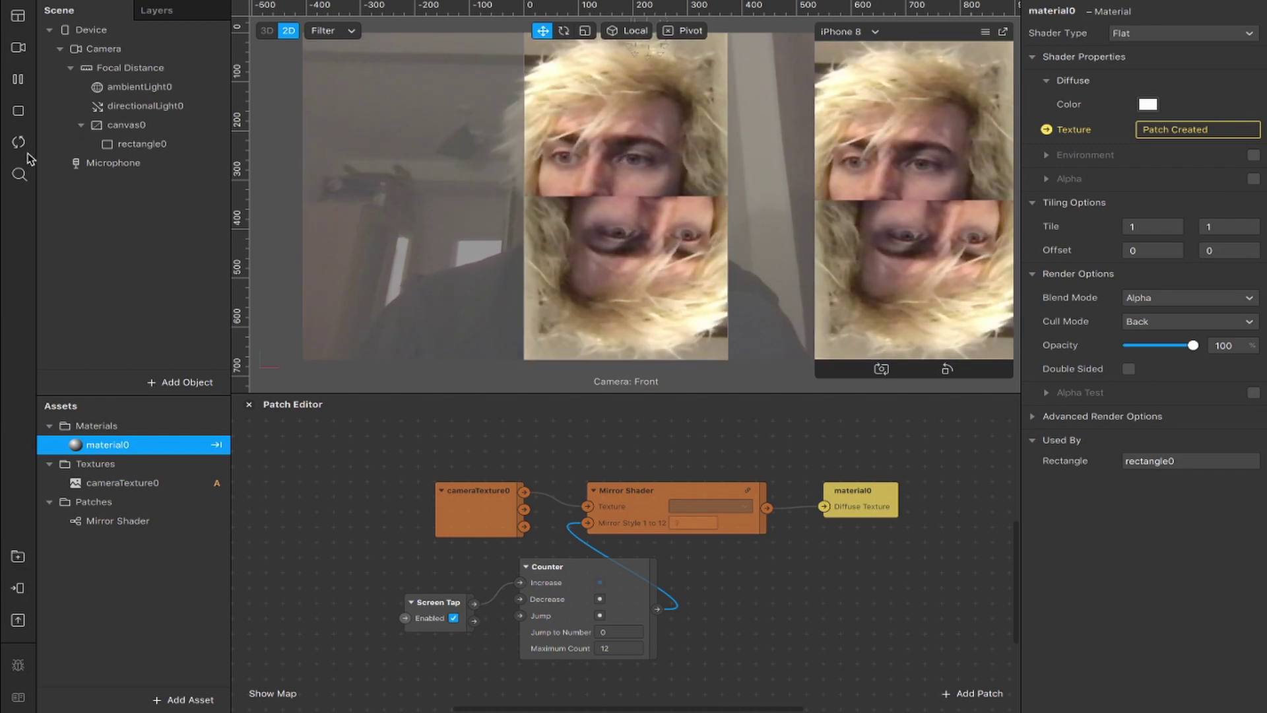
left_click(924, 271)
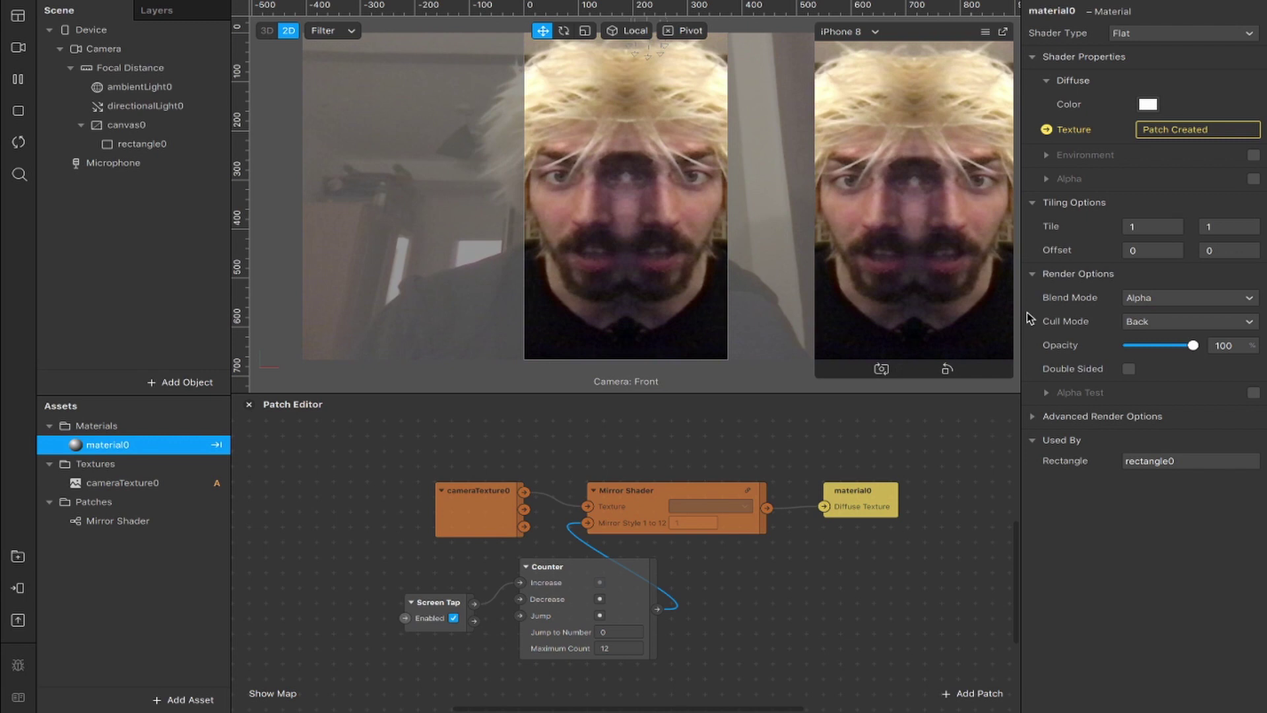
- Tap the preview five more times to keep cycling through mirror styles
left_click(894, 298)
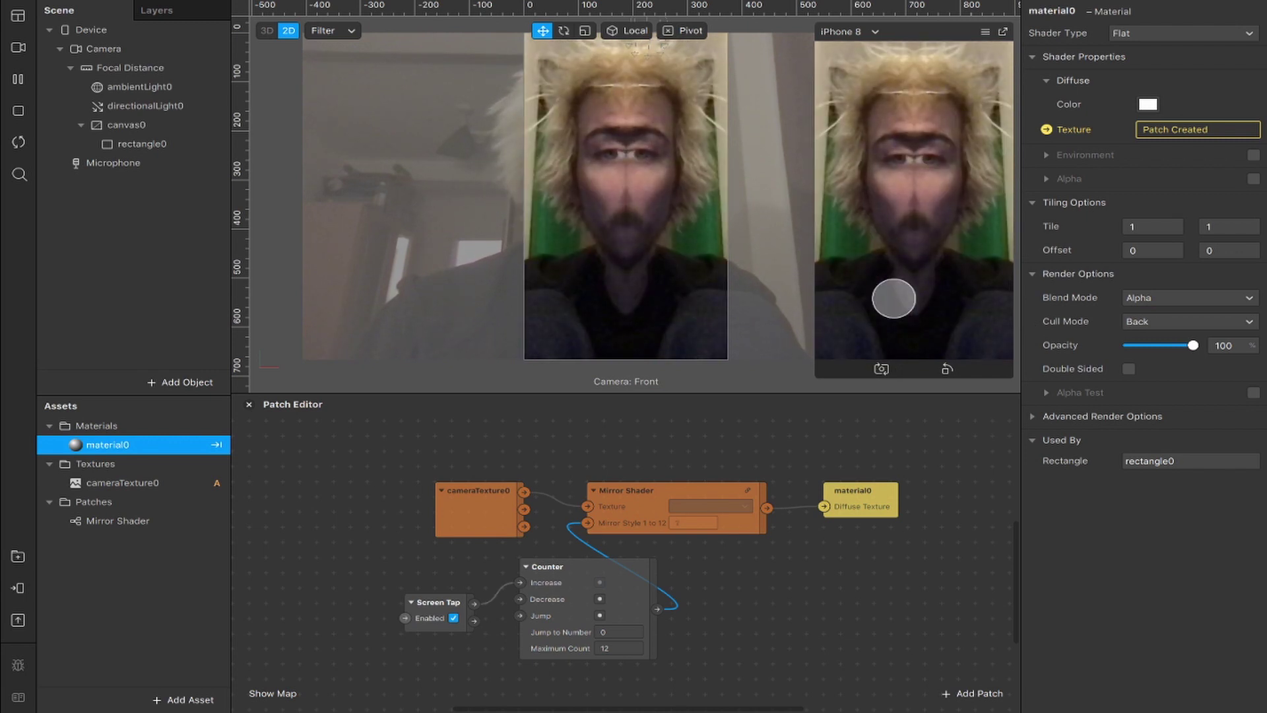
left_click(894, 298)
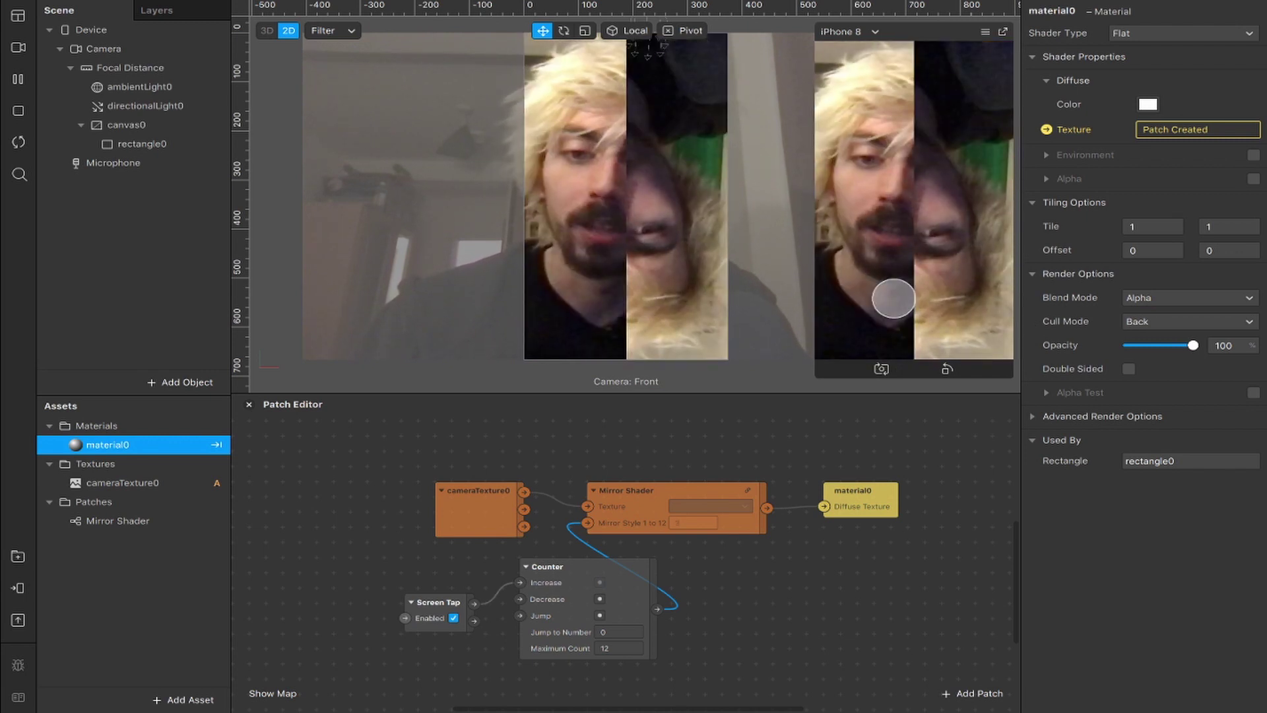
left_click(894, 299)
left_click(893, 299)
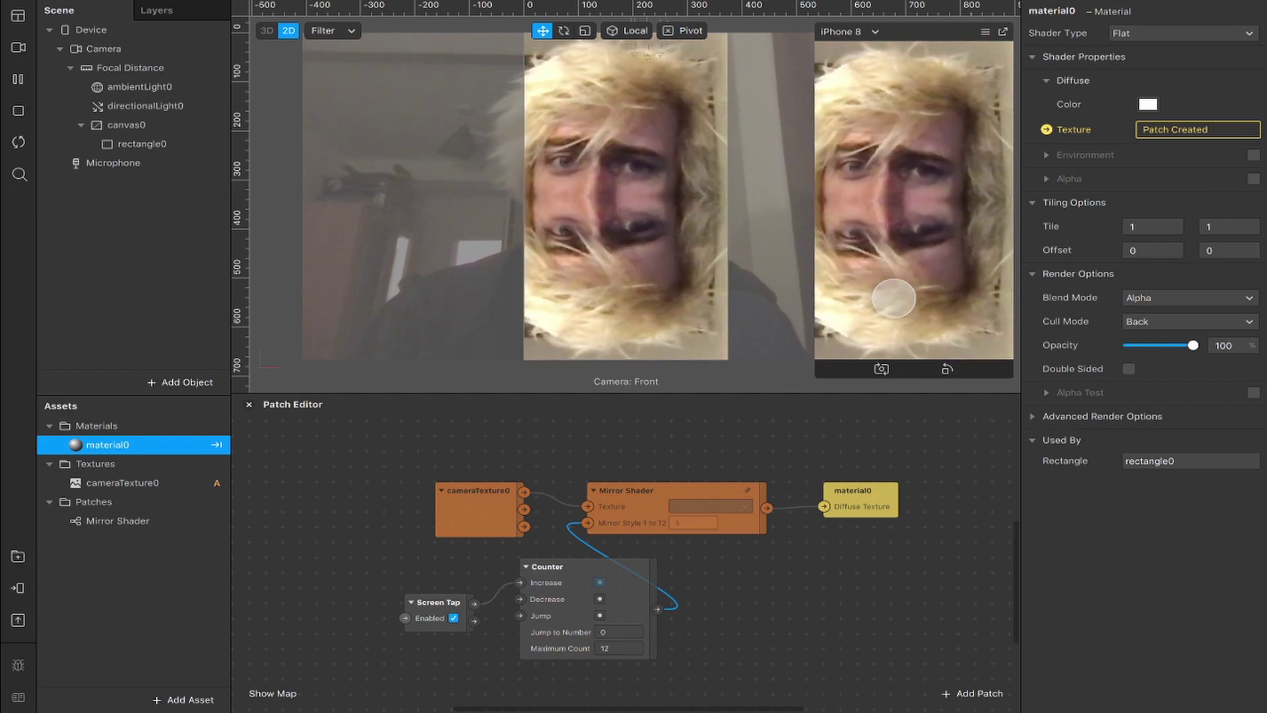
left_click(893, 298)
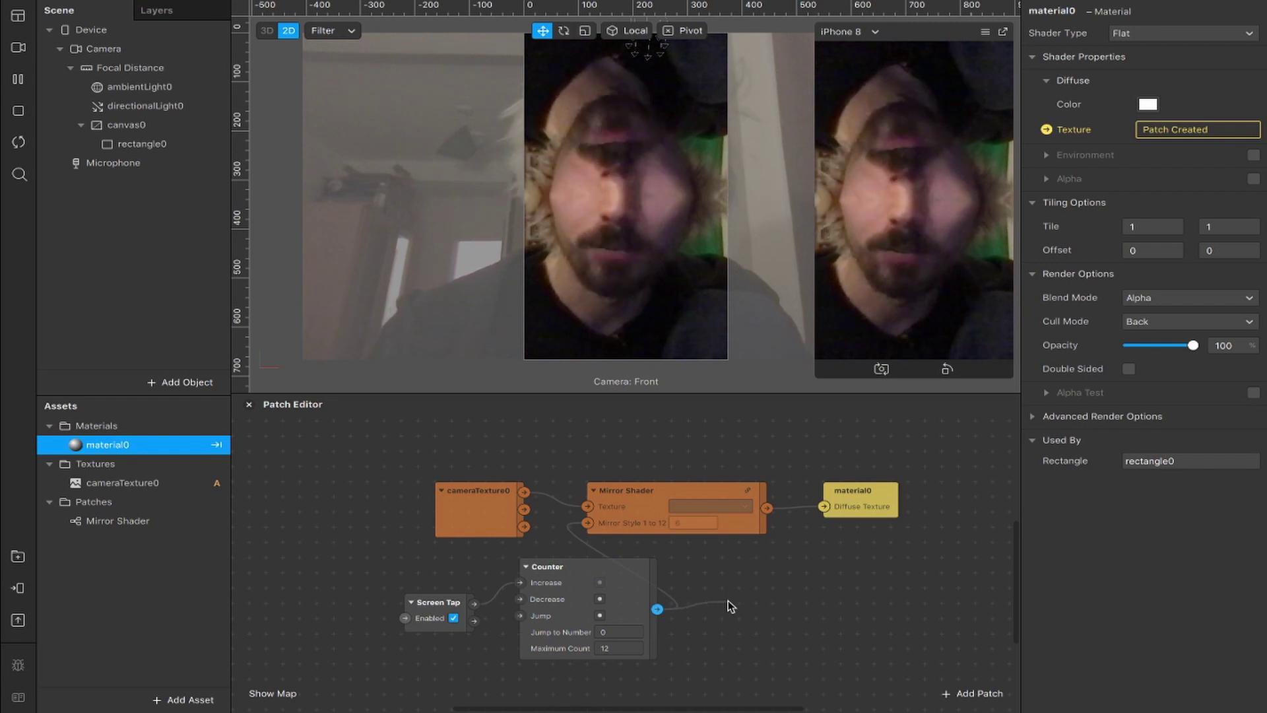
- Add an Add patch fed by the Counter with Second Value 1
left_click_drag(727, 600, 728, 600)
type("add")
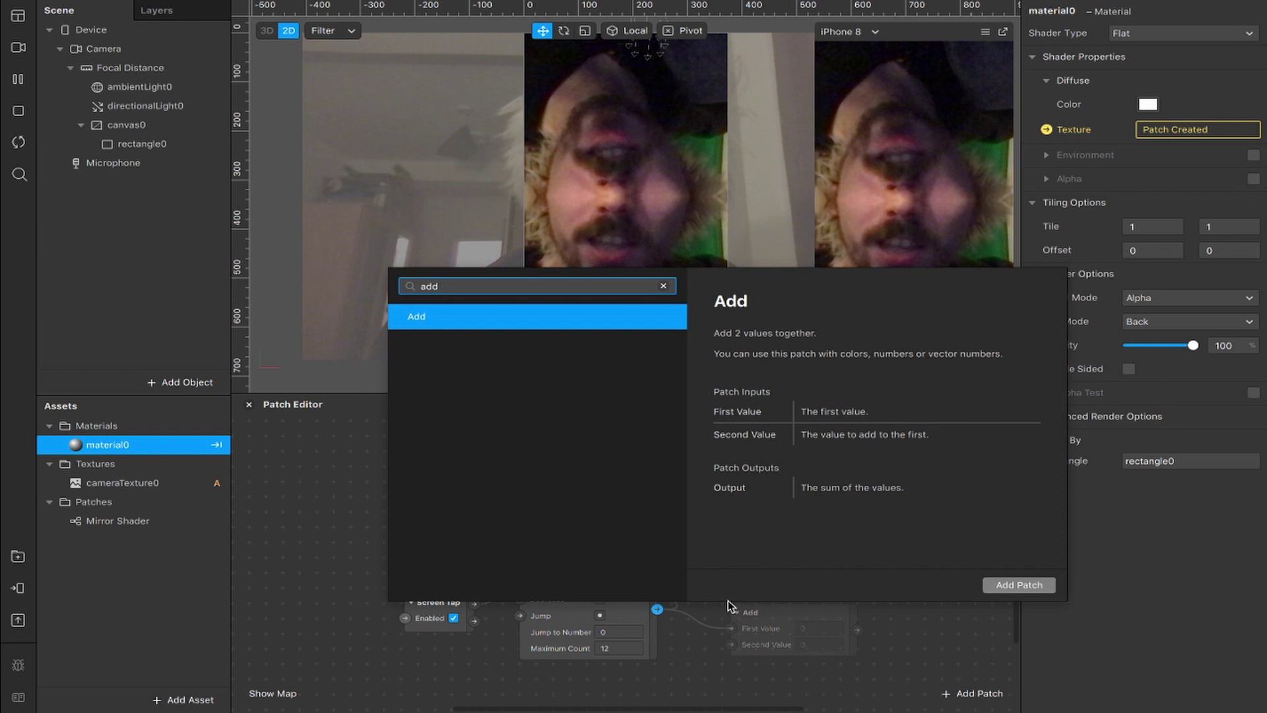
key("Return")
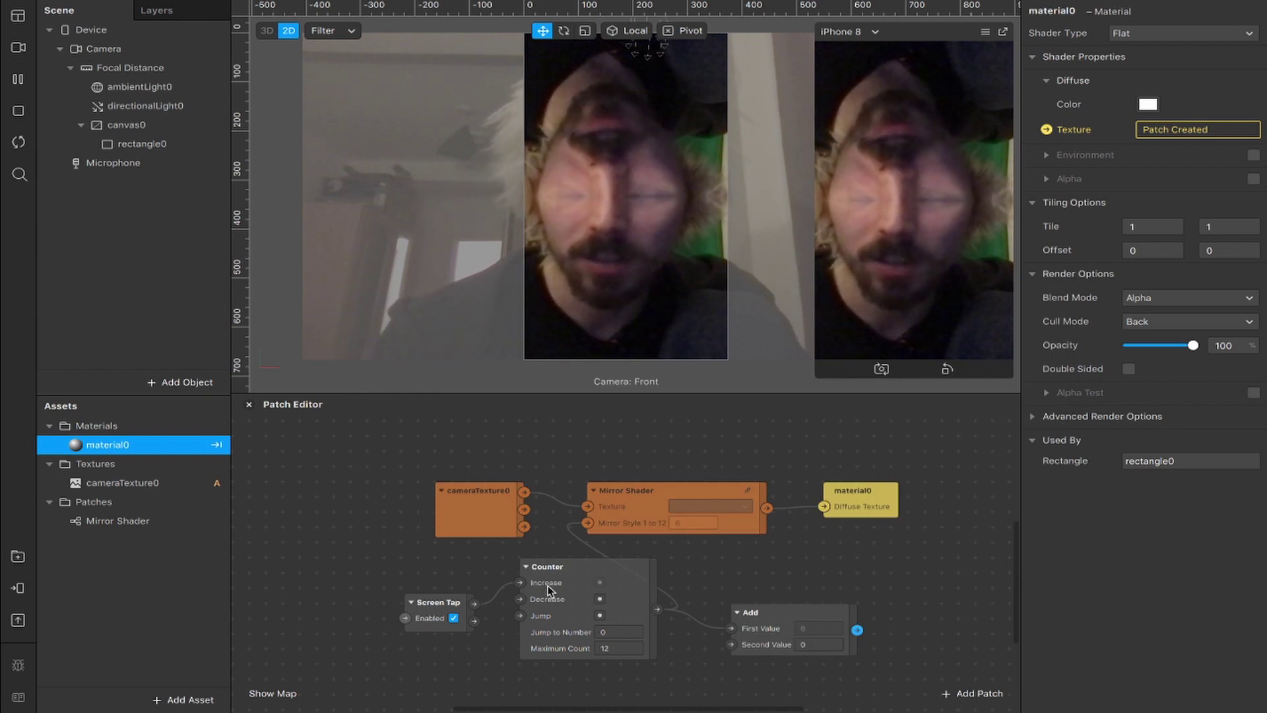
left_click_drag(759, 612, 751, 597)
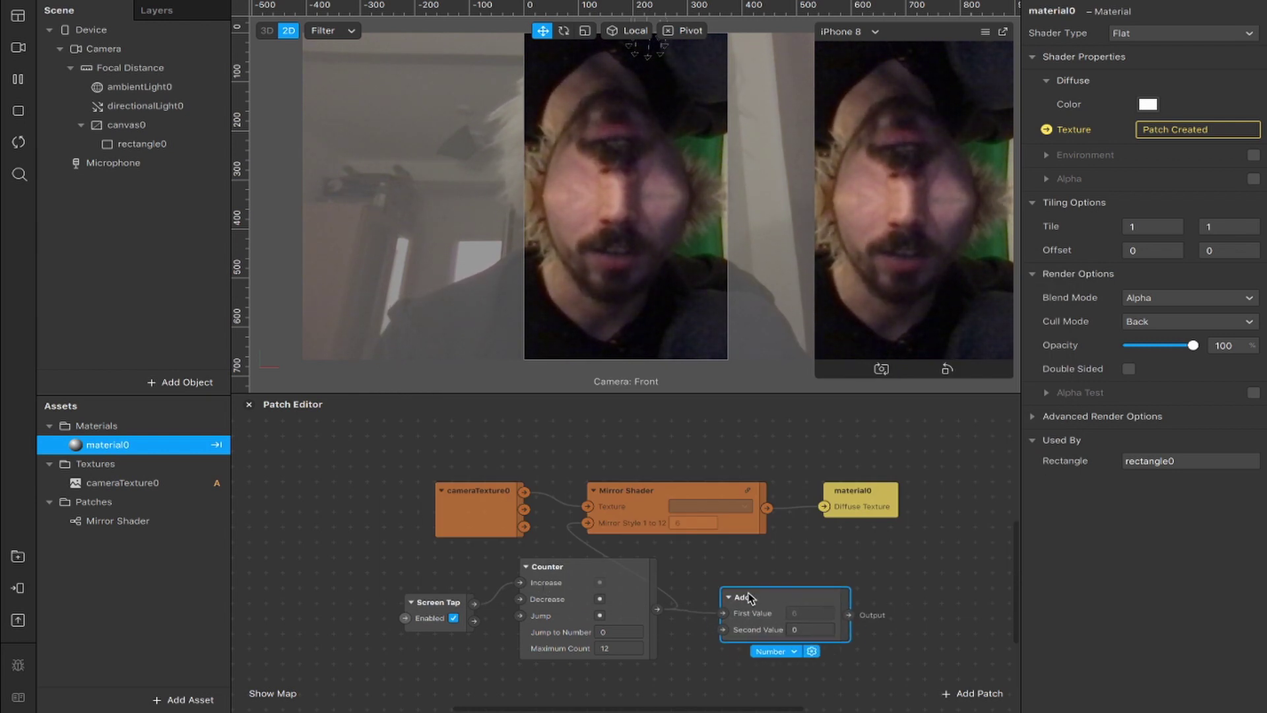
left_click(809, 628)
type("1")
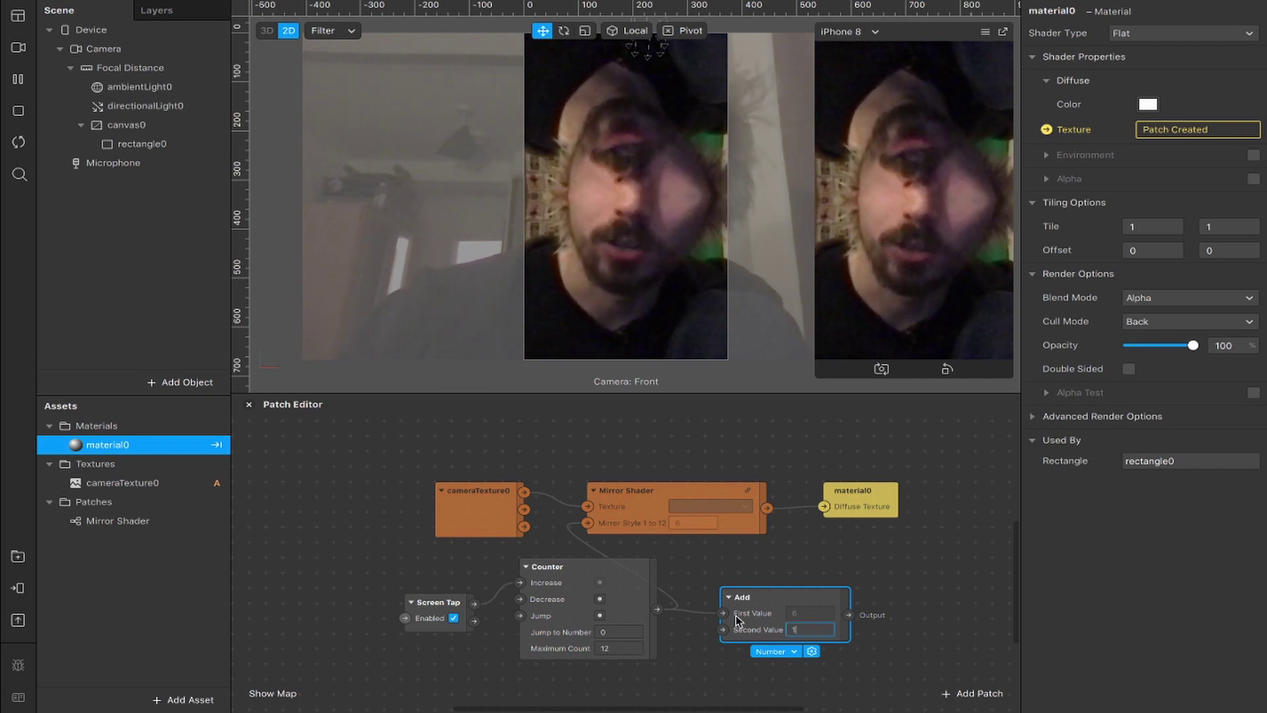
key("Return")
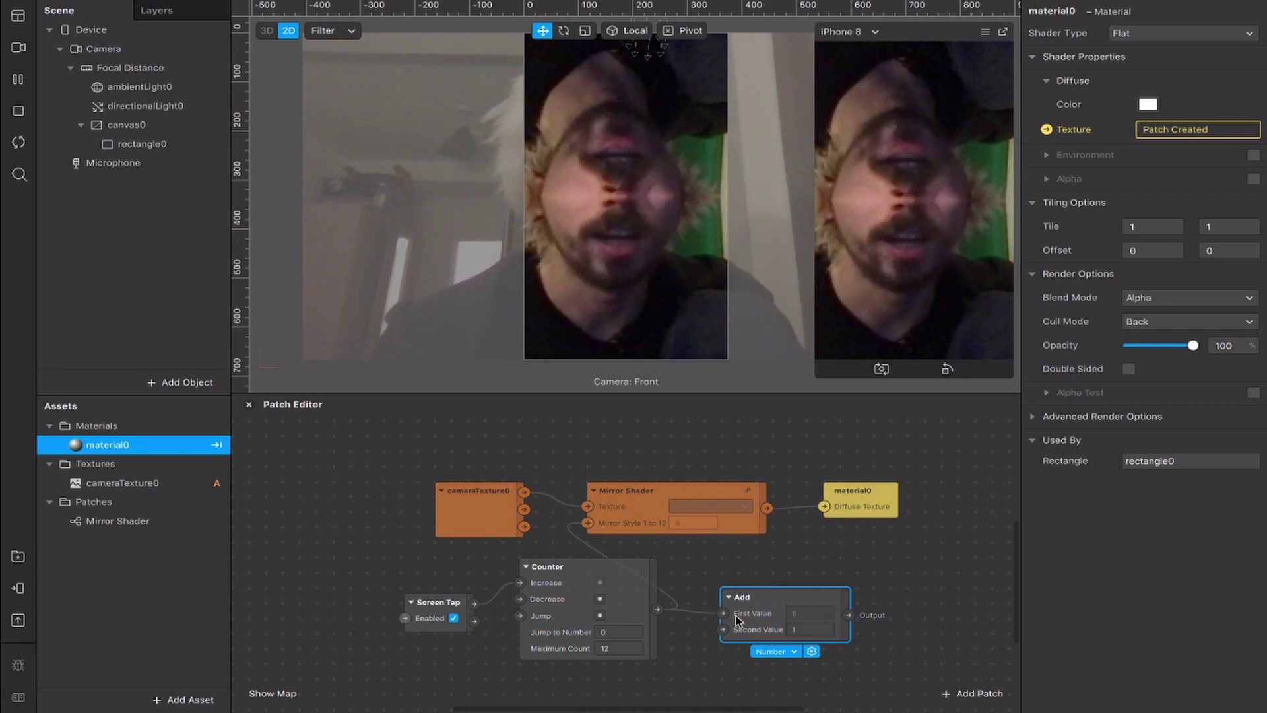
- Connect the Add output to Mirror Style and shift the tap patches left
left_click_drag(849, 615, 583, 526)
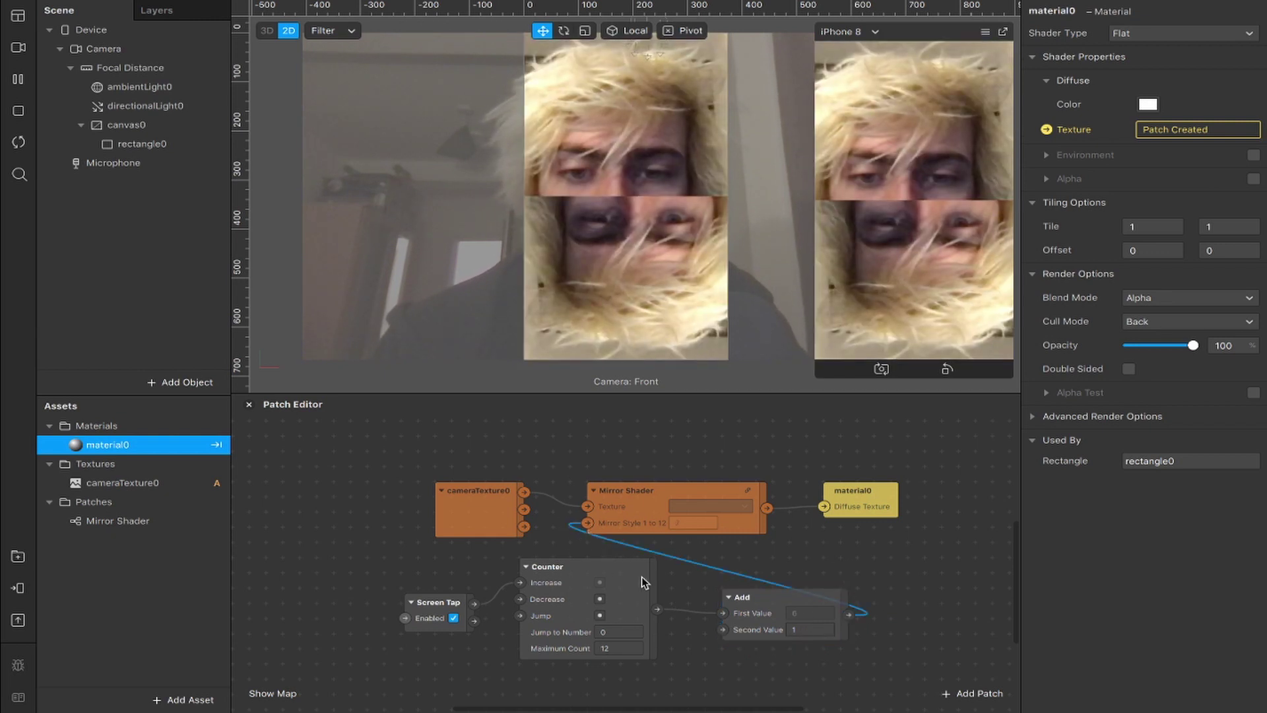
left_click_drag(579, 584, 444, 600)
left_click_drag(744, 610, 591, 611)
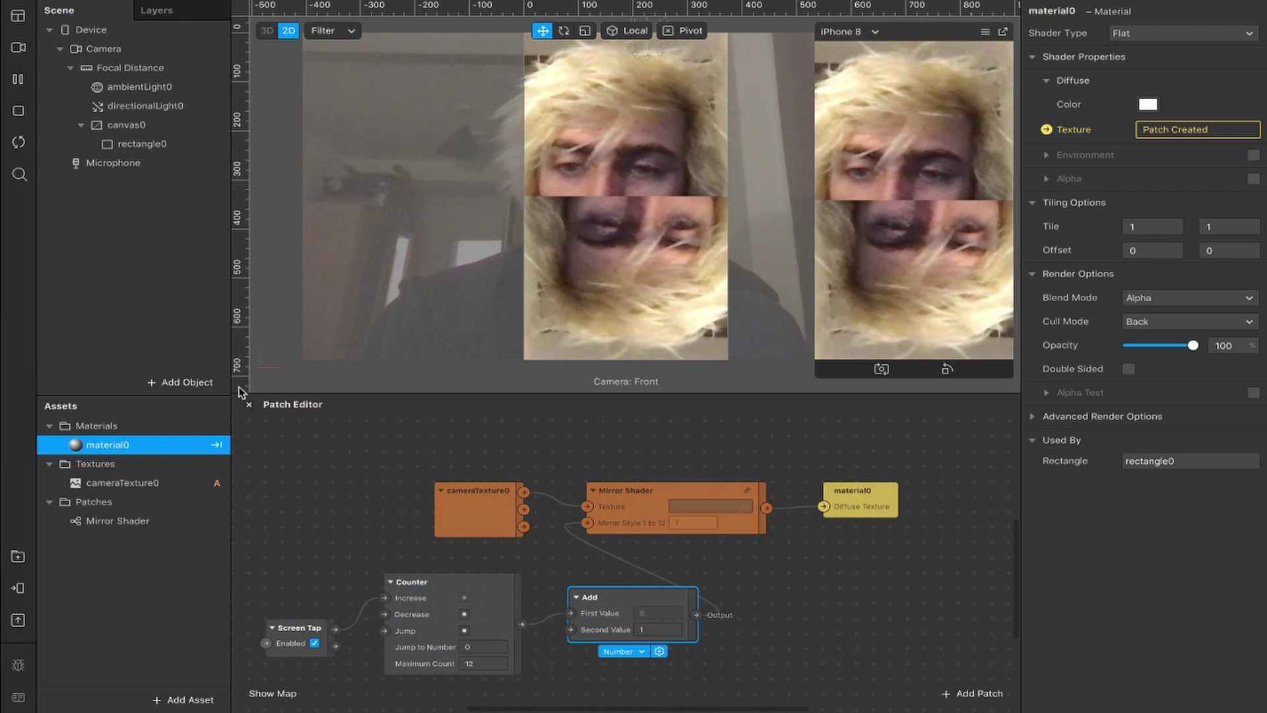
- Tap the preview once more, then scroll through the creator's Patreon membership tiers
left_click(941, 292)
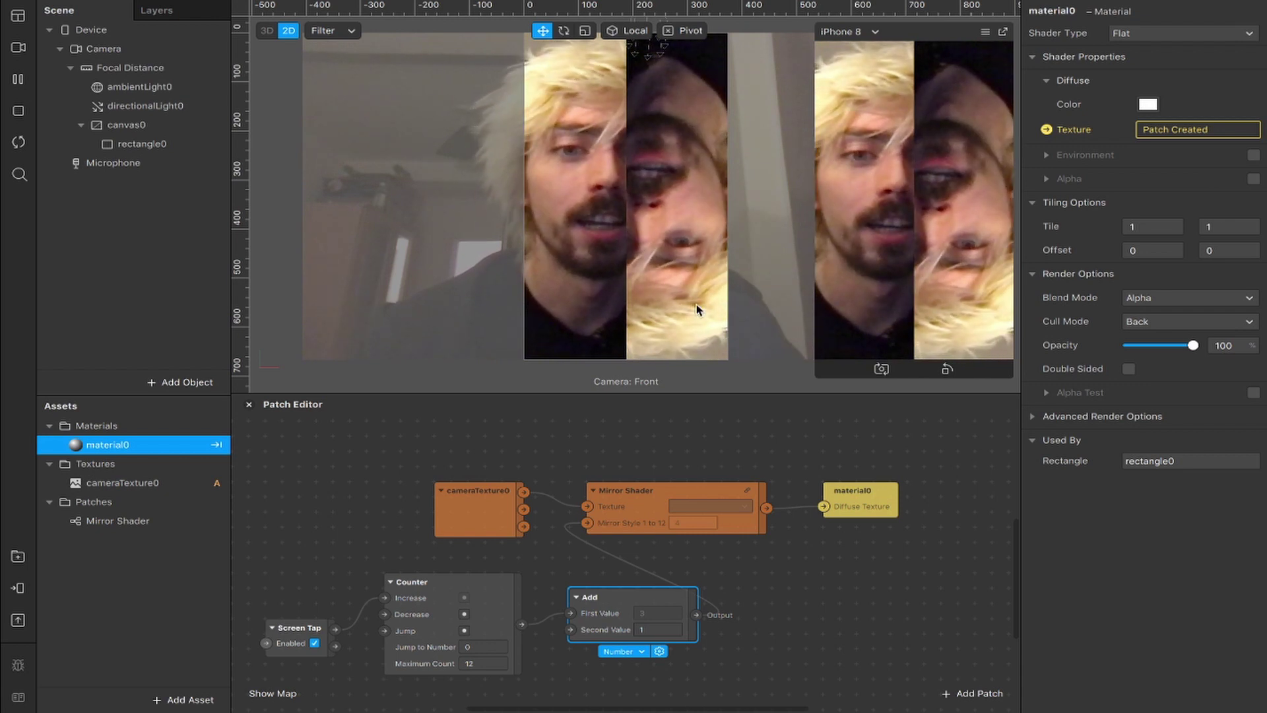
scroll(663, 546, "left", 3)
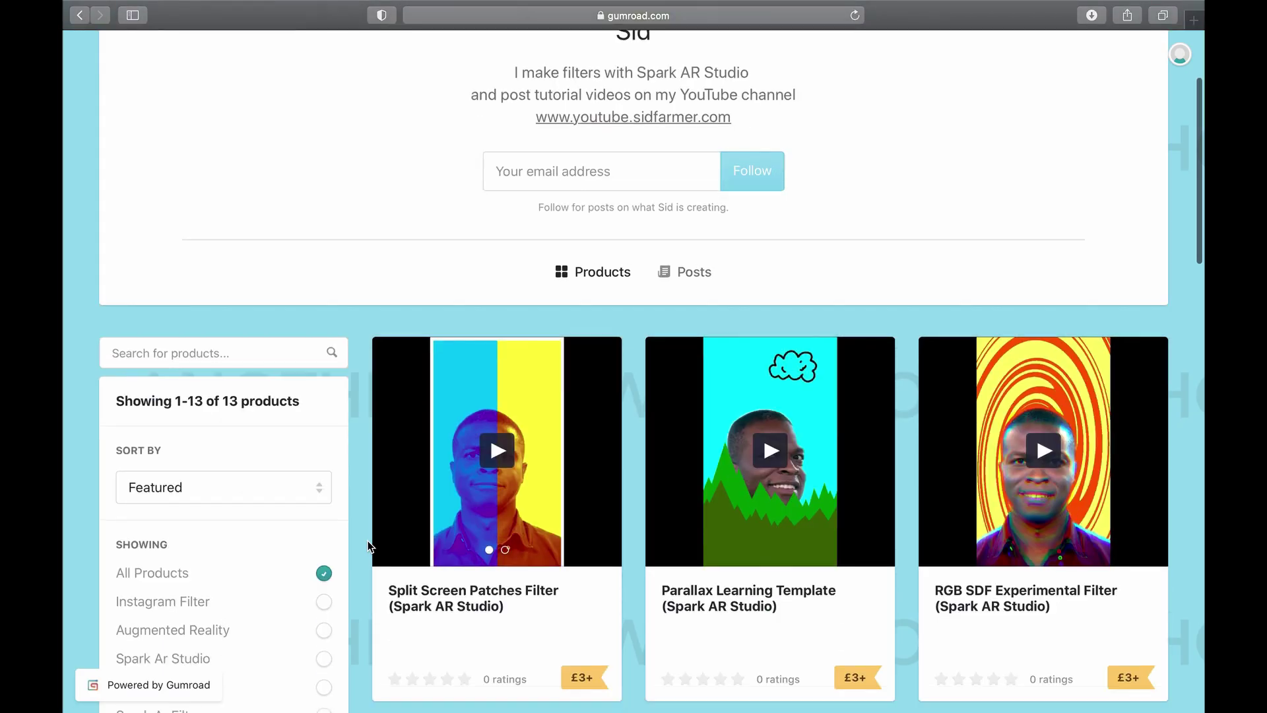
scroll(369, 547, "down", 10)
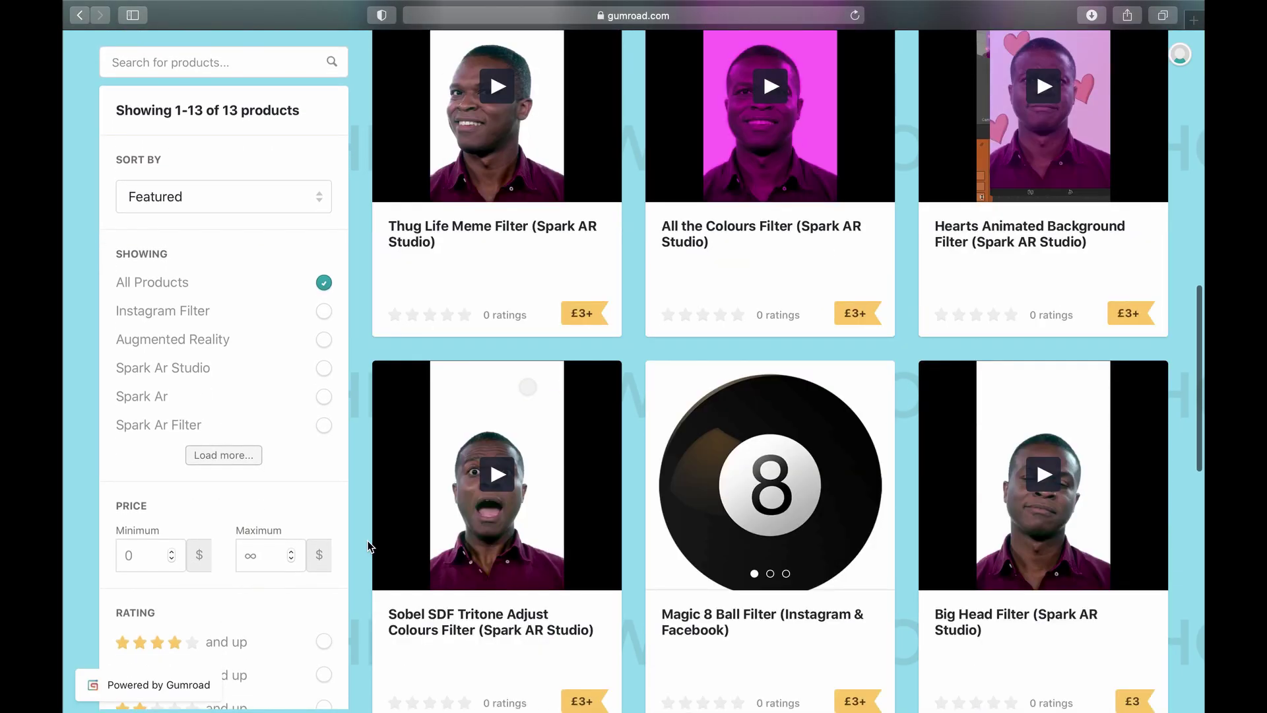
scroll(368, 545, "down", 10)
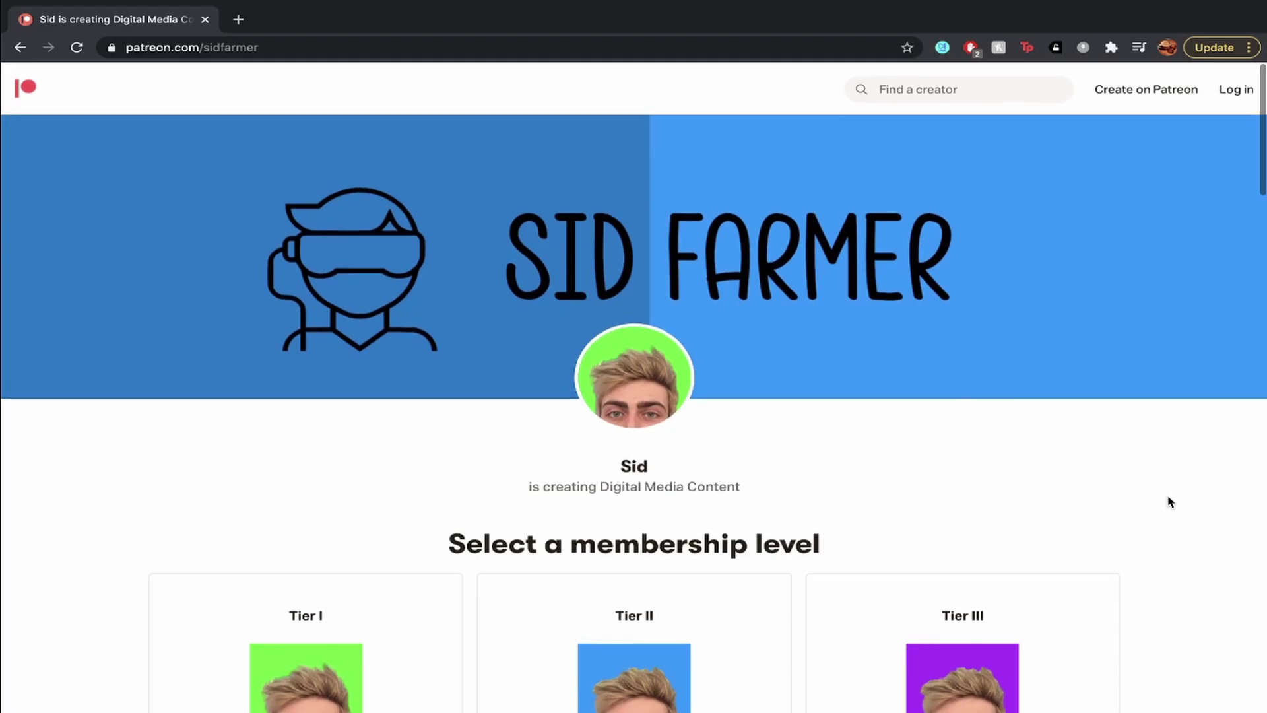
scroll(1168, 503, "down", 3)
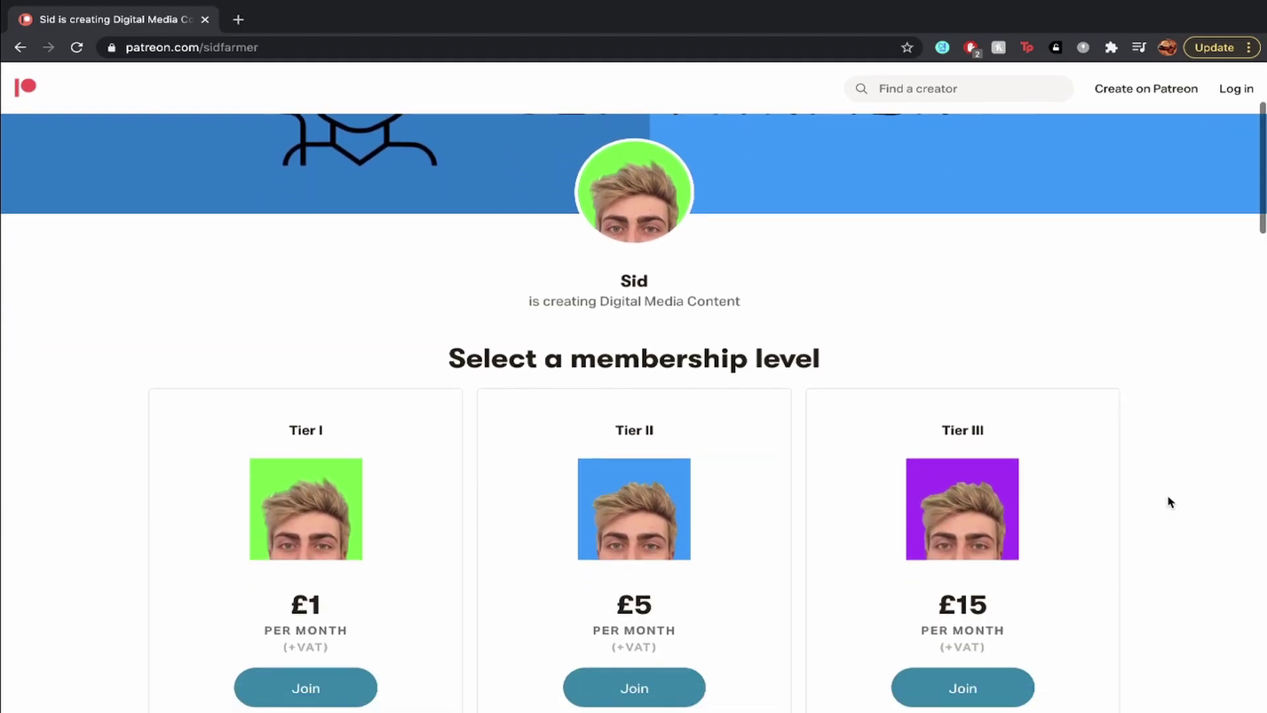
scroll(1170, 503, "down", 4)
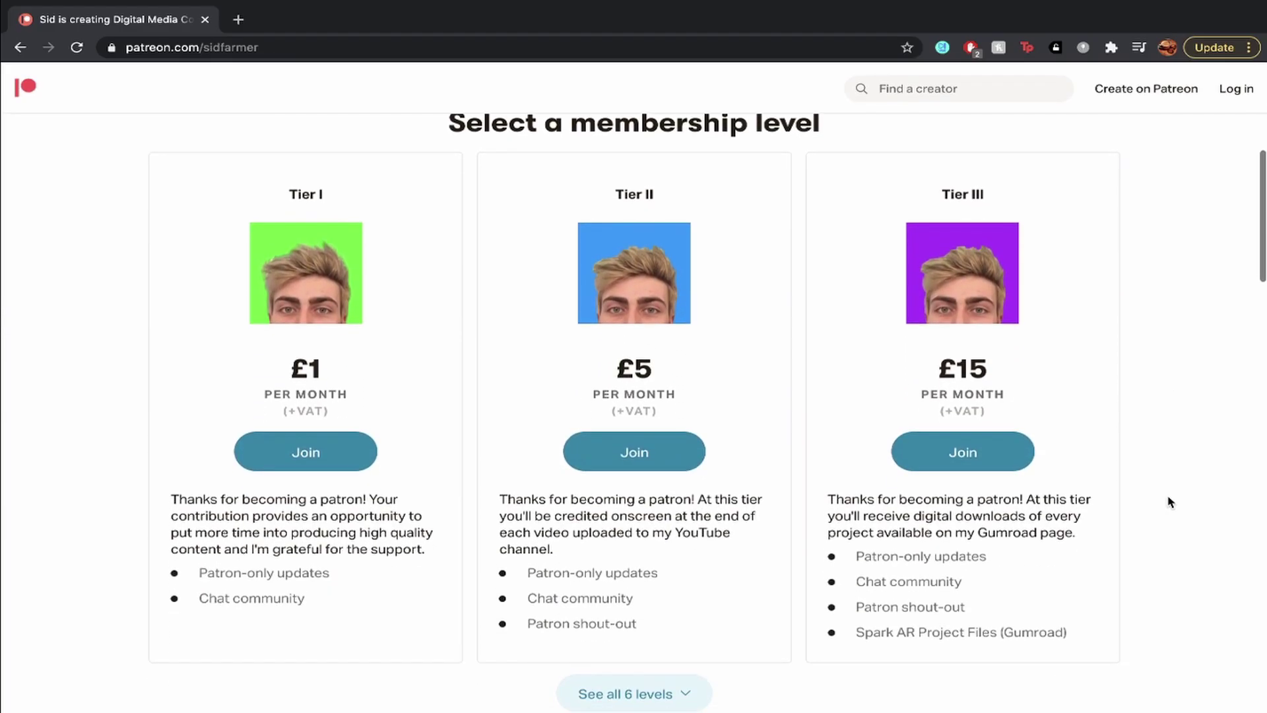